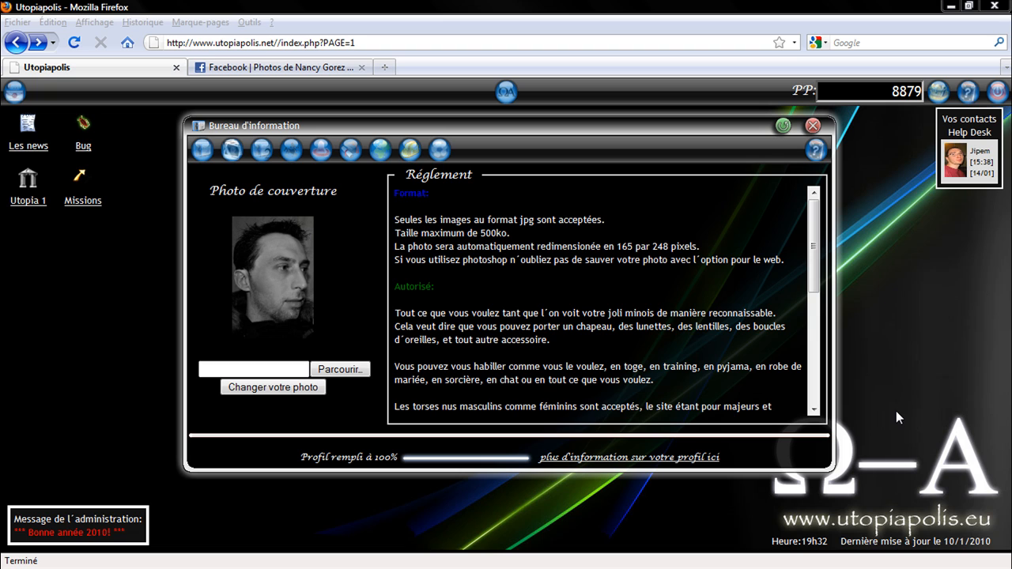
# Step: Switch to Windows Journal and draw a horizontal and a vertical arrow starting from the same corner point
pyautogui.hotkey('alt', 'Tab')
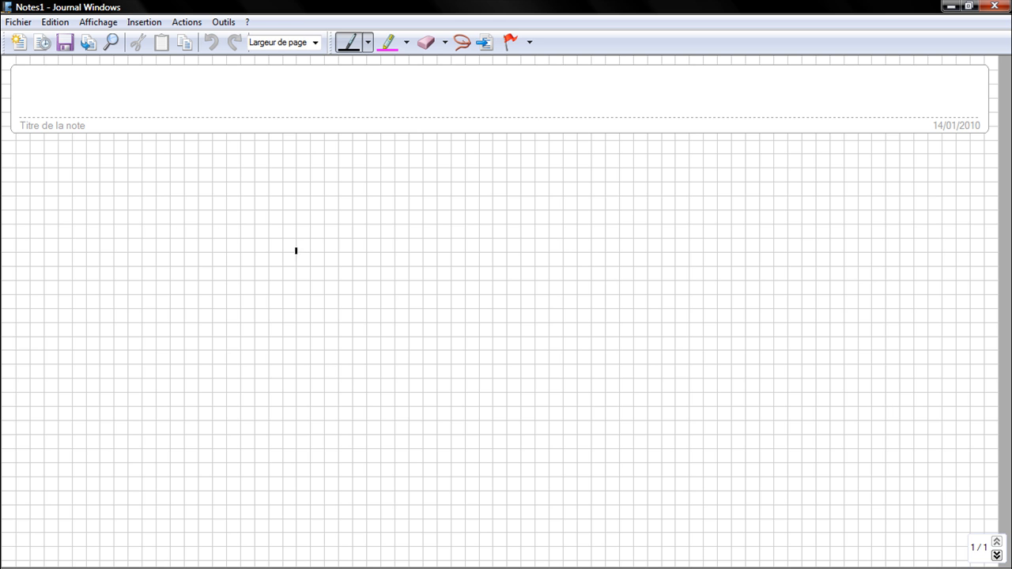
pyautogui.moveTo(395, 196)
pyautogui.mouseDown()
pyautogui.moveTo(230, 188)
pyautogui.moveTo(247, 362)
pyautogui.moveTo(229, 431)
pyautogui.moveTo(248, 414)
pyautogui.mouseUp()
pyautogui.moveTo(388, 172); pyautogui.dragTo(393, 216)
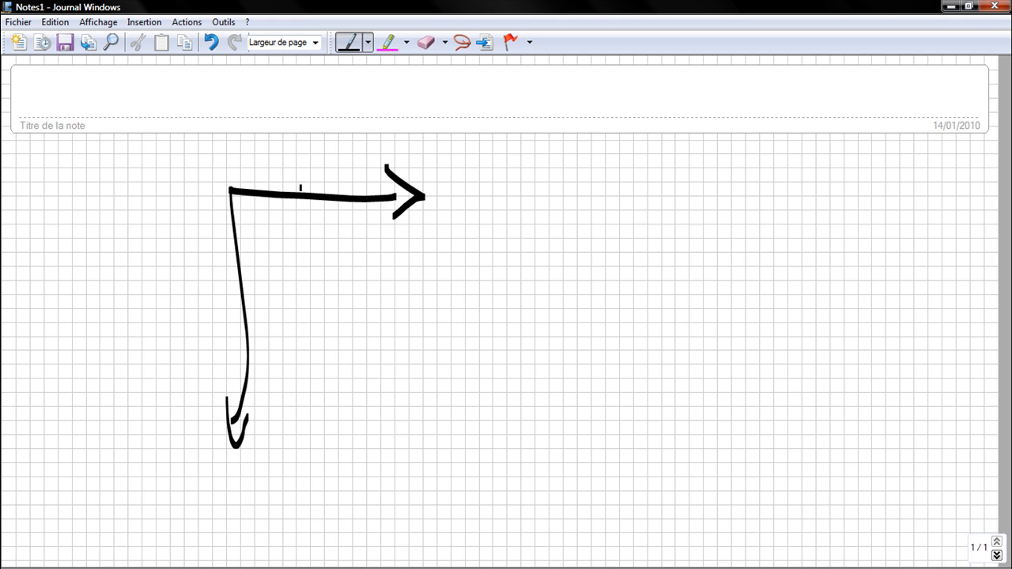
# Step: Handwrite 165 above the horizontal arrow and 248 beside the vertical arrow
pyautogui.moveTo(252, 148)
pyautogui.mouseDown()
pyautogui.moveTo(273, 143)
pyautogui.moveTo(297, 162)
pyautogui.mouseUp()
pyautogui.moveTo(308, 106); pyautogui.dragTo(304, 145)
pyautogui.moveTo(359, 103)
pyautogui.mouseDown()
pyautogui.moveTo(338, 145)
pyautogui.moveTo(392, 93)
pyautogui.mouseUp()
pyautogui.moveTo(142, 272)
pyautogui.mouseDown()
pyautogui.moveTo(127, 292)
pyautogui.moveTo(165, 300)
pyautogui.moveTo(172, 324)
pyautogui.mouseUp()
pyautogui.moveTo(194, 269); pyautogui.dragTo(189, 274)
# Step: Handwrite "Jpeg" and "< 500 ko" beneath the horizontal arrow as the format and file size limits
pyautogui.moveTo(427, 247)
pyautogui.mouseDown()
pyautogui.moveTo(419, 294)
pyautogui.moveTo(373, 282)
pyautogui.mouseUp()
pyautogui.moveTo(403, 253)
pyautogui.mouseDown()
pyautogui.moveTo(447, 247)
pyautogui.moveTo(441, 327)
pyautogui.moveTo(485, 289)
pyautogui.moveTo(538, 282)
pyautogui.moveTo(563, 313)
pyautogui.mouseUp()
pyautogui.moveTo(369, 380); pyautogui.dragTo(392, 441)
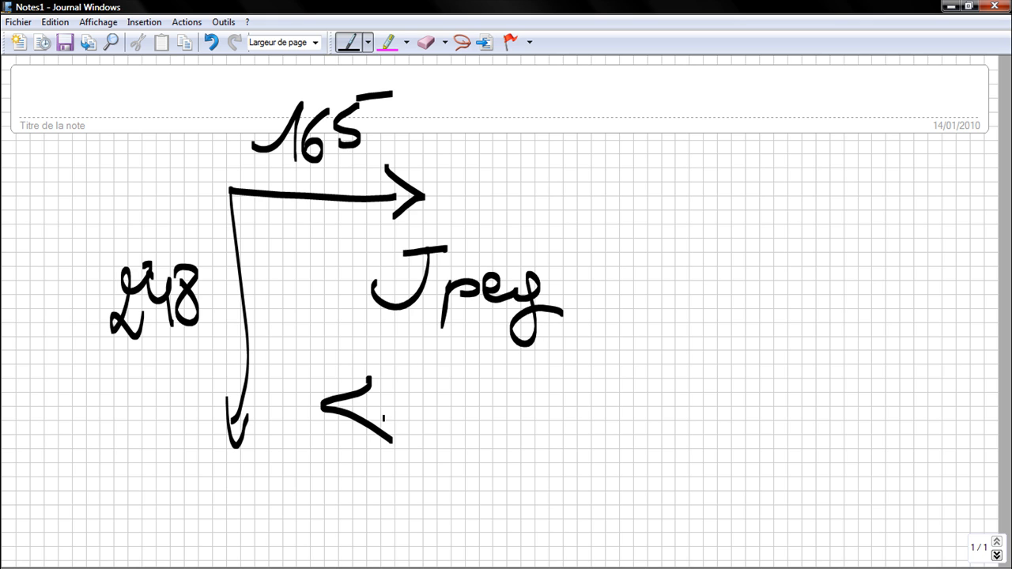
pyautogui.moveTo(450, 362)
pyautogui.mouseDown()
pyautogui.moveTo(405, 403)
pyautogui.moveTo(409, 427)
pyautogui.mouseUp()
pyautogui.moveTo(463, 413); pyautogui.dragTo(493, 424)
pyautogui.moveTo(526, 386)
pyautogui.mouseDown()
pyautogui.moveTo(518, 414)
pyautogui.moveTo(544, 439)
pyautogui.moveTo(558, 422)
pyautogui.mouseUp()
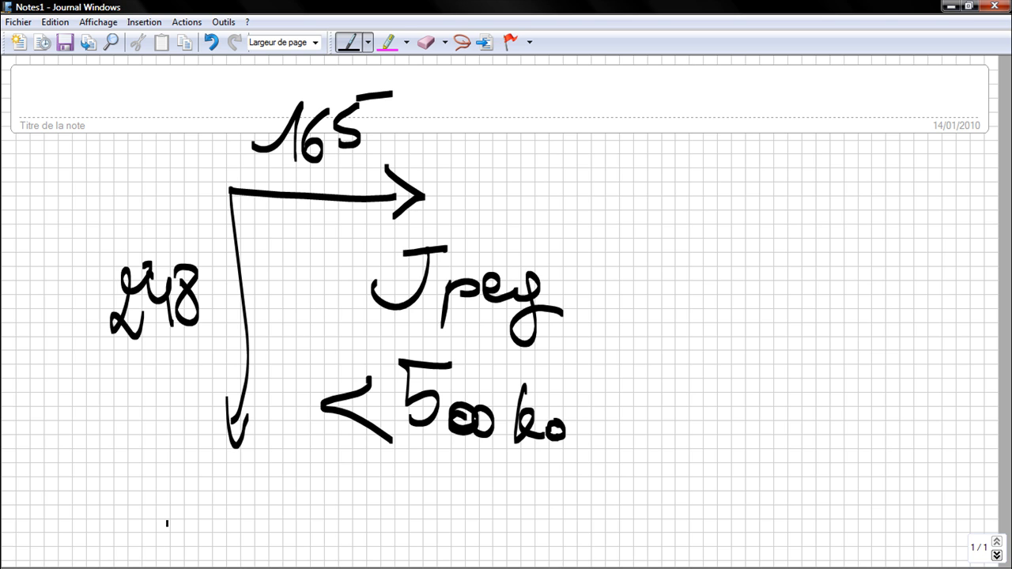
# Step: Launch Paint from the Windows accessories
pyautogui.click(21, 537)
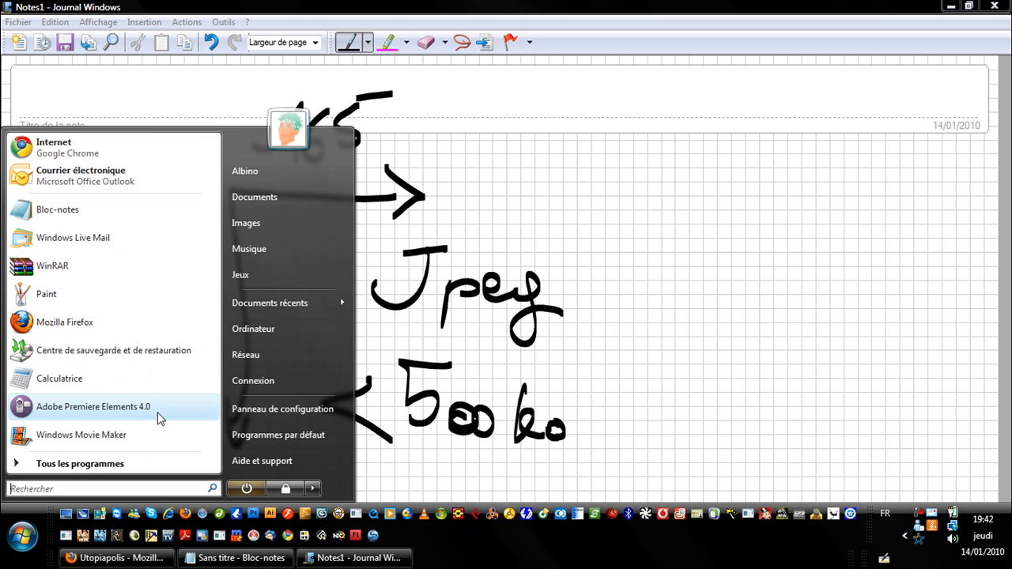
pyautogui.click(108, 461)
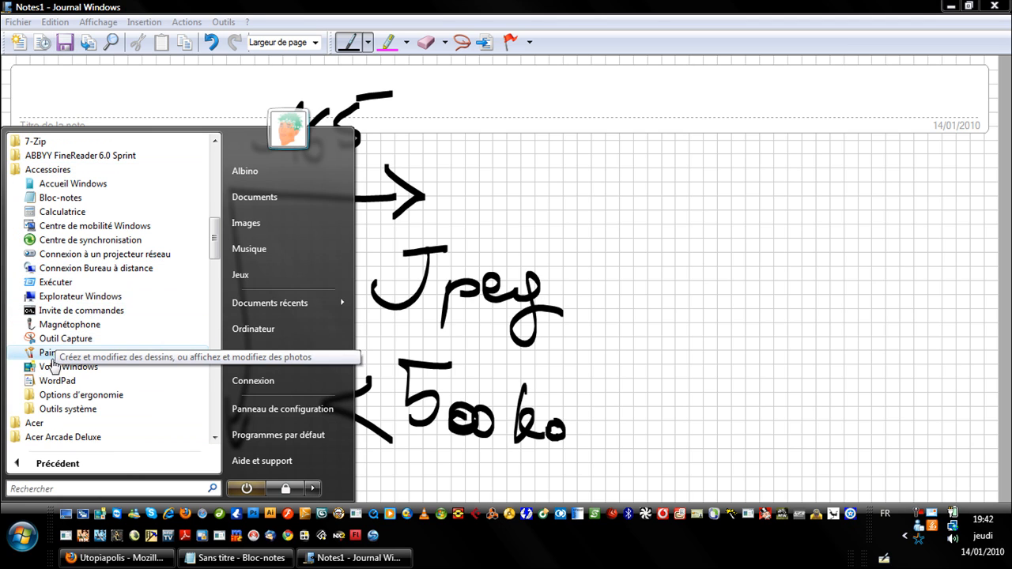
pyautogui.click(52, 350)
# Step: Search the installed programs for "paint" and return to the open Paint window
pyautogui.click(22, 538)
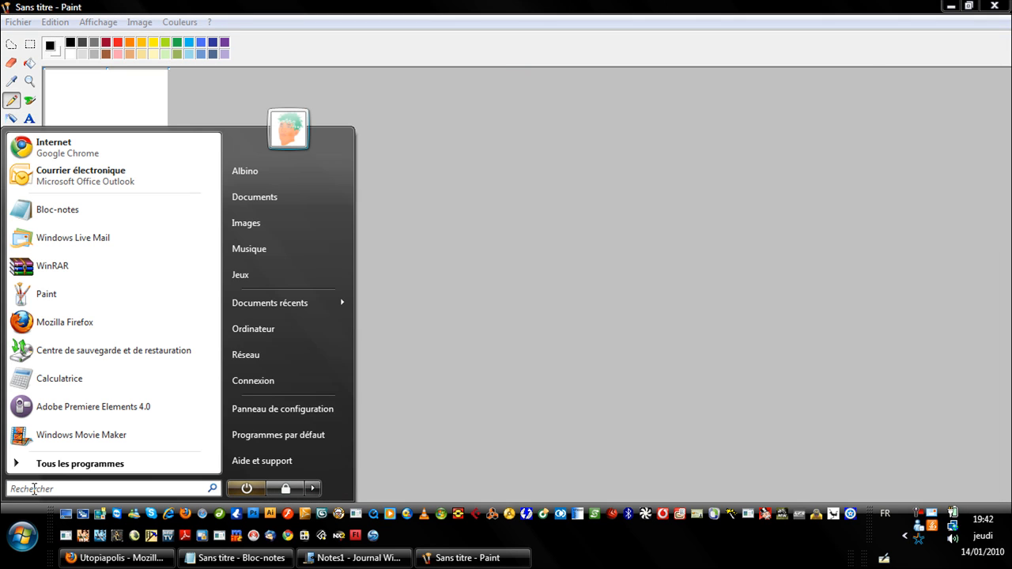
pyautogui.write('paint')
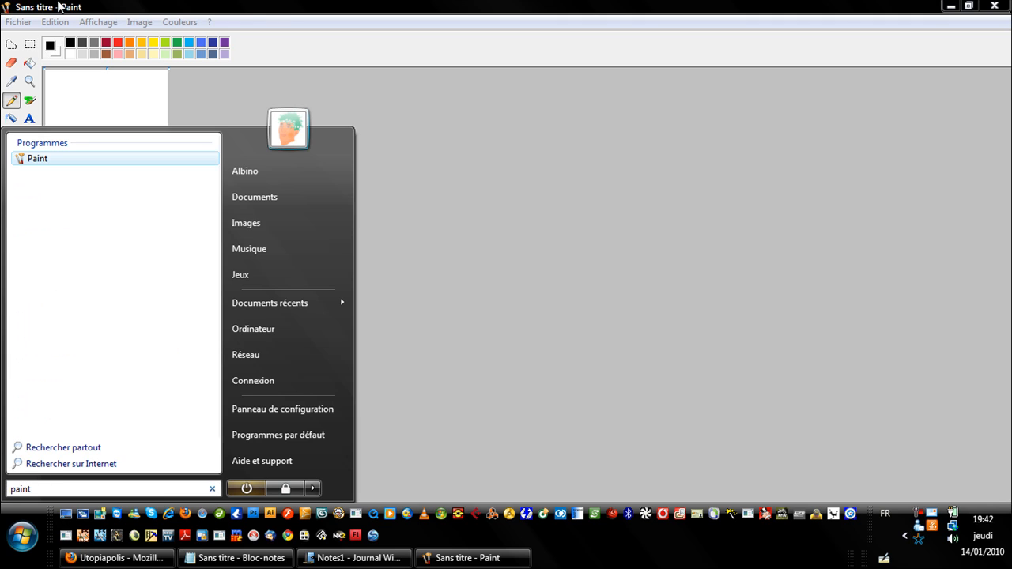
pyautogui.click(193, 8)
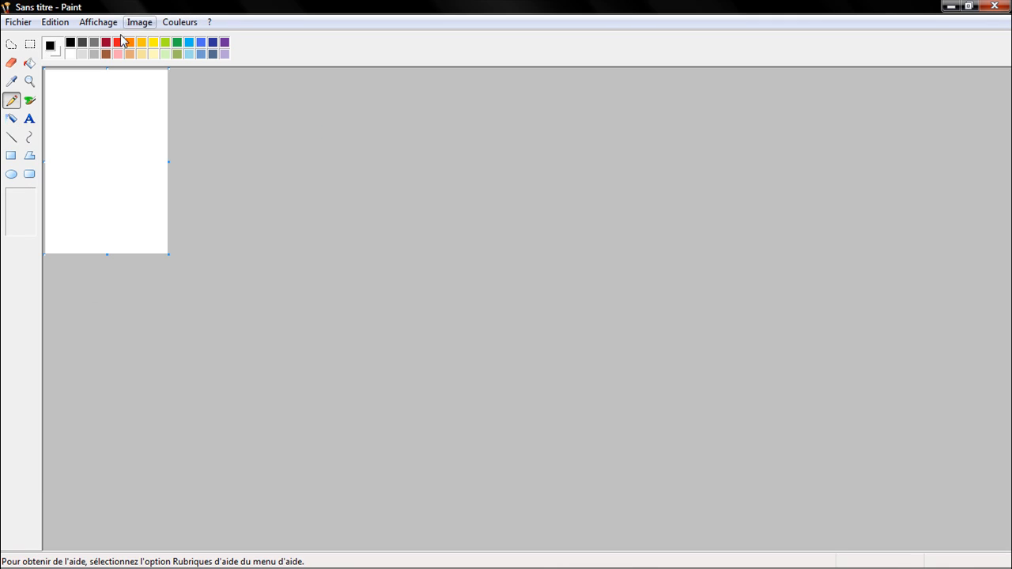
# Step: Open the jipem photo in Paint and display its image attributes
pyautogui.click(18, 24)
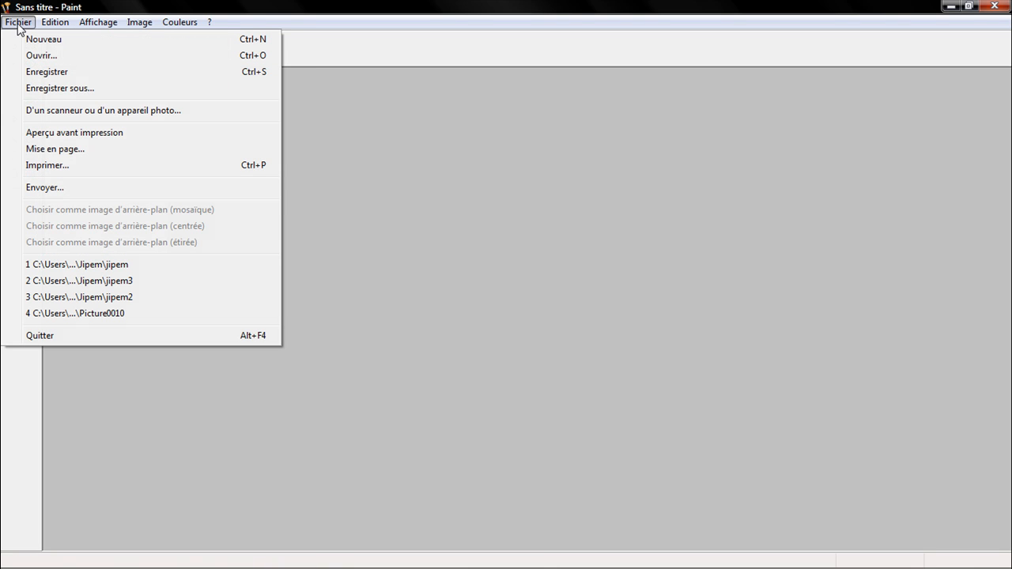
pyautogui.click(49, 57)
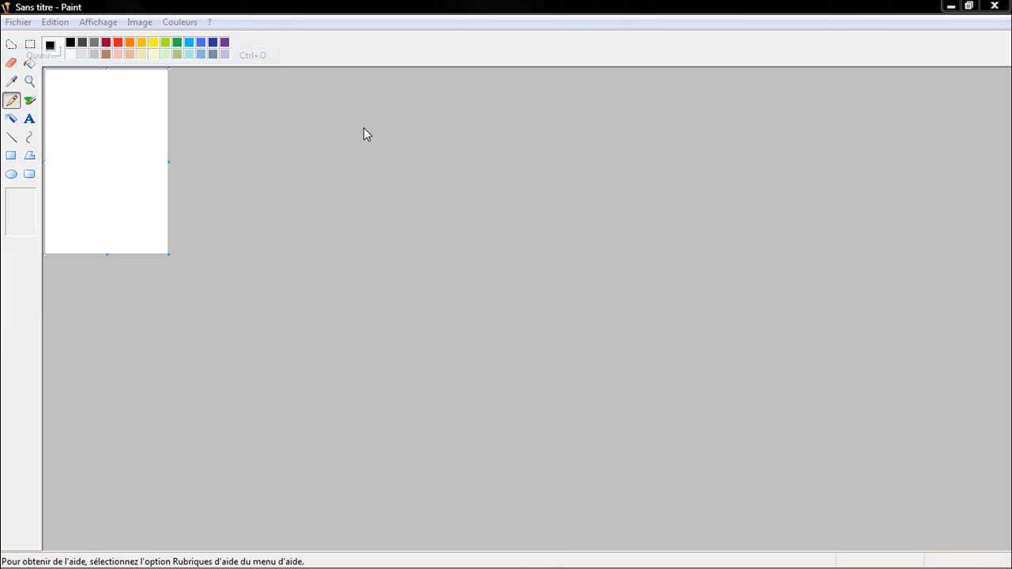
pyautogui.doubleClick(541, 213)
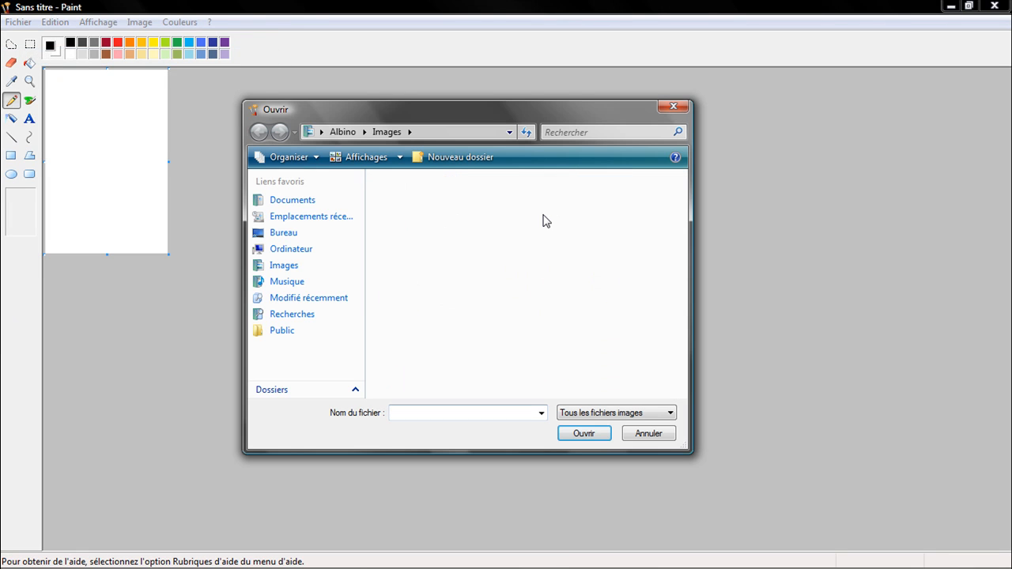
pyautogui.doubleClick(403, 213)
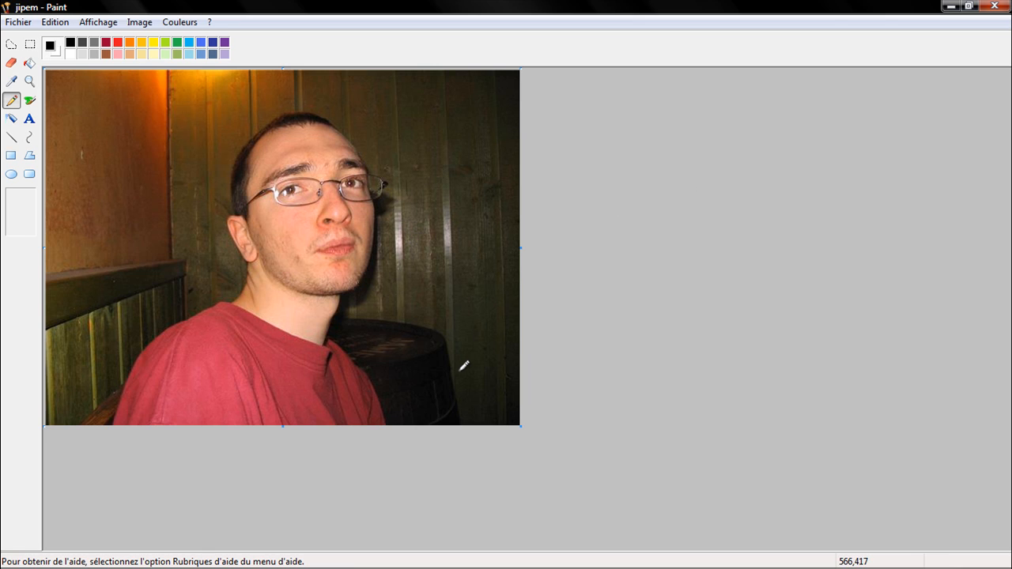
pyautogui.click(139, 24)
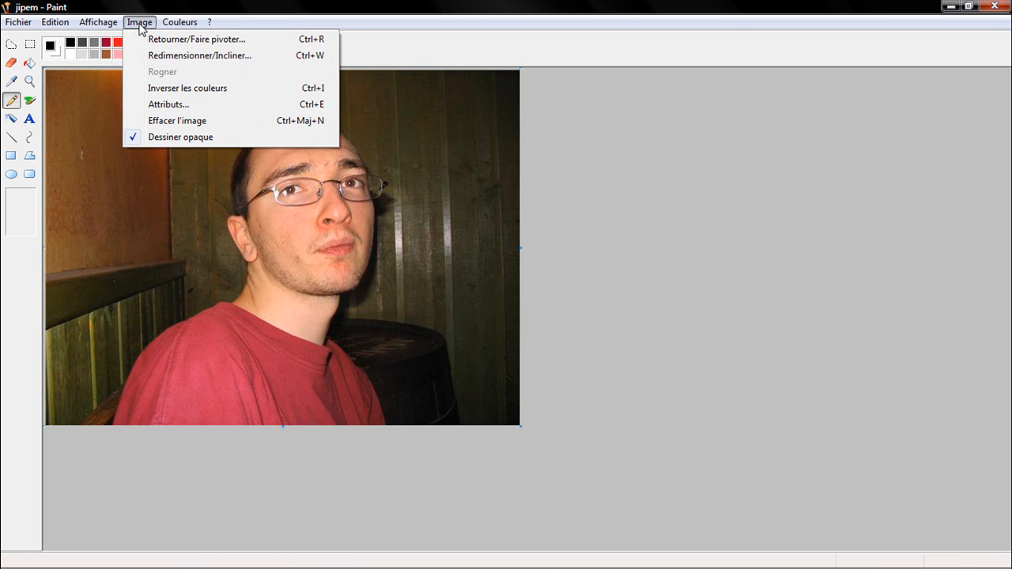
pyautogui.click(183, 109)
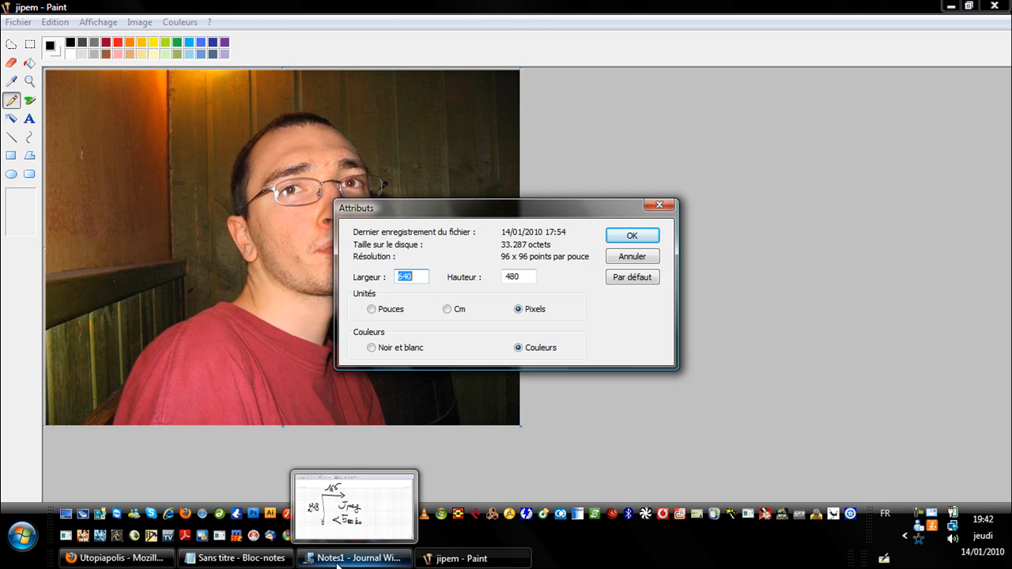
# Step: Switch to Windows Journal, create a new note and handwrite the formula "f/o x 100 = % redim" across its title area
pyautogui.click(356, 558)
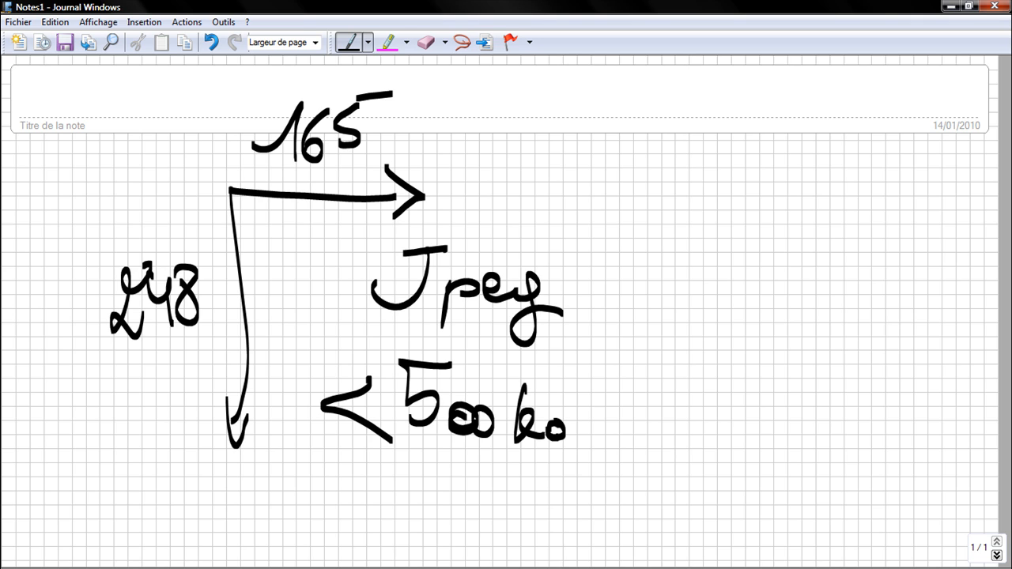
pyautogui.hotkey('ctrl', 'n')
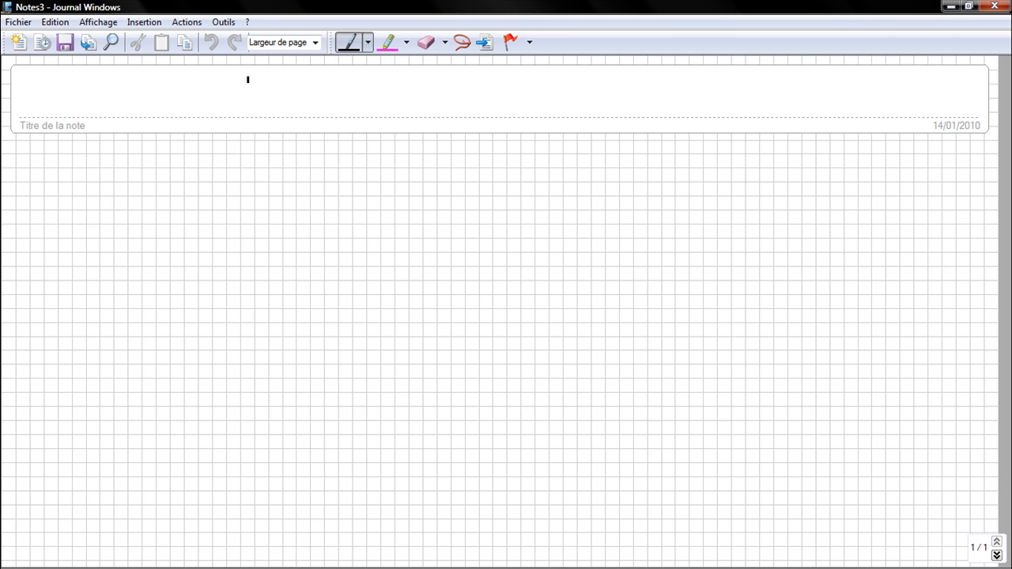
pyautogui.moveTo(267, 73)
pyautogui.mouseDown()
pyautogui.moveTo(256, 121)
pyautogui.moveTo(271, 135)
pyautogui.moveTo(224, 138)
pyautogui.moveTo(272, 160)
pyautogui.moveTo(288, 124)
pyautogui.moveTo(311, 145)
pyautogui.mouseUp()
pyautogui.moveTo(308, 122)
pyautogui.mouseDown()
pyautogui.moveTo(290, 148)
pyautogui.moveTo(353, 105)
pyautogui.moveTo(389, 127)
pyautogui.moveTo(450, 121)
pyautogui.mouseUp()
pyautogui.moveTo(498, 88)
pyautogui.mouseDown()
pyautogui.moveTo(516, 115)
pyautogui.moveTo(507, 133)
pyautogui.mouseUp()
pyautogui.moveTo(556, 107)
pyautogui.mouseDown()
pyautogui.moveTo(563, 132)
pyautogui.moveTo(623, 134)
pyautogui.mouseUp()
pyautogui.moveTo(629, 92)
pyautogui.mouseDown()
pyautogui.moveTo(656, 134)
pyautogui.moveTo(684, 116)
pyautogui.moveTo(690, 142)
pyautogui.mouseUp()
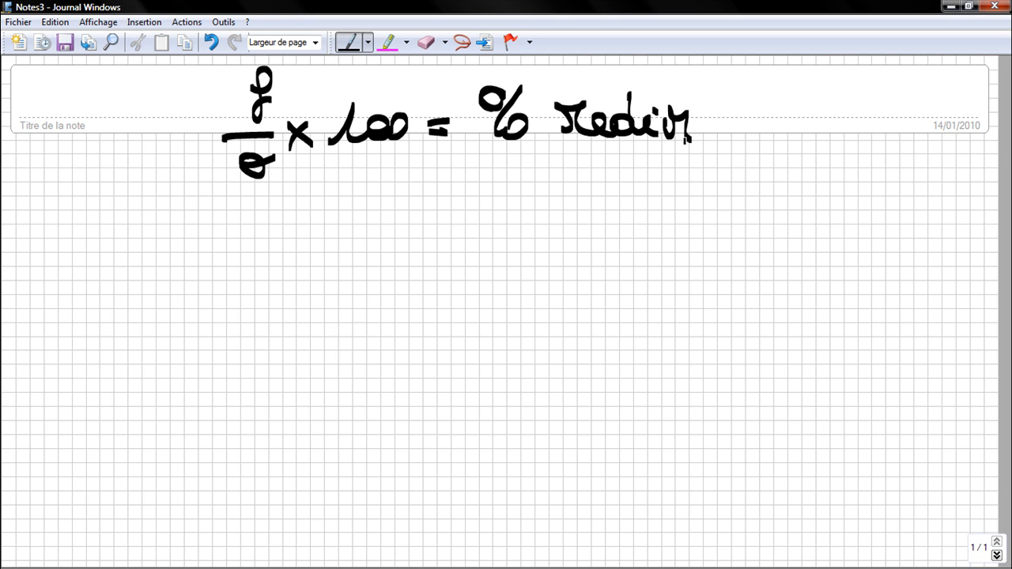
# Step: Handwrite the height formula "% H = Hf/Ho x 100 =" below the general formula, and "% L" further down
pyautogui.moveTo(78, 241)
pyautogui.mouseDown()
pyautogui.moveTo(66, 247)
pyautogui.moveTo(69, 279)
pyautogui.moveTo(90, 267)
pyautogui.mouseUp()
pyautogui.moveTo(123, 229)
pyautogui.mouseDown()
pyautogui.moveTo(139, 254)
pyautogui.moveTo(139, 291)
pyautogui.mouseUp()
pyautogui.moveTo(61, 449); pyautogui.dragTo(60, 450)
pyautogui.moveTo(84, 446)
pyautogui.mouseDown()
pyautogui.moveTo(75, 469)
pyautogui.moveTo(63, 472)
pyautogui.moveTo(67, 497)
pyautogui.mouseUp()
pyautogui.moveTo(79, 477)
pyautogui.mouseDown()
pyautogui.moveTo(110, 460)
pyautogui.moveTo(139, 493)
pyautogui.mouseUp()
pyautogui.moveTo(203, 213)
pyautogui.mouseDown()
pyautogui.moveTo(203, 264)
pyautogui.moveTo(223, 240)
pyautogui.mouseUp()
pyautogui.moveTo(221, 221)
pyautogui.mouseDown()
pyautogui.moveTo(223, 266)
pyautogui.moveTo(239, 252)
pyautogui.moveTo(239, 278)
pyautogui.mouseUp()
pyautogui.moveTo(239, 252)
pyautogui.mouseDown()
pyautogui.moveTo(258, 252)
pyautogui.moveTo(182, 286)
pyautogui.moveTo(205, 346)
pyautogui.moveTo(230, 346)
pyautogui.moveTo(258, 325)
pyautogui.mouseUp()
pyautogui.moveTo(270, 275); pyautogui.dragTo(290, 299)
pyautogui.moveTo(286, 274)
pyautogui.mouseDown()
pyautogui.moveTo(351, 297)
pyautogui.moveTo(359, 276)
pyautogui.moveTo(380, 277)
pyautogui.moveTo(422, 292)
pyautogui.mouseUp()
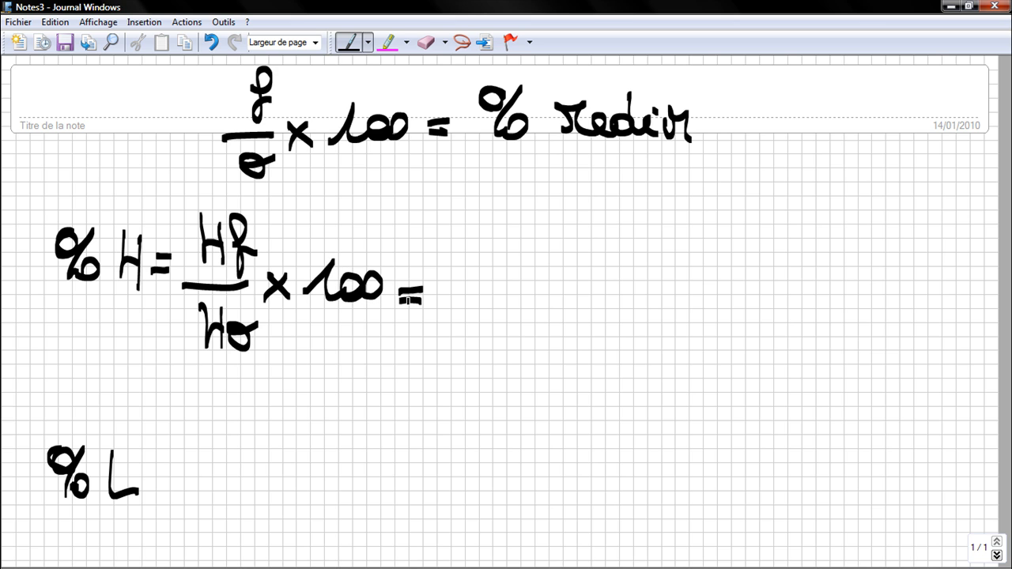
# Step: Circle 248 in the first note and write it as the numerator of a fraction in the height formula
pyautogui.moveTo(363, 566)
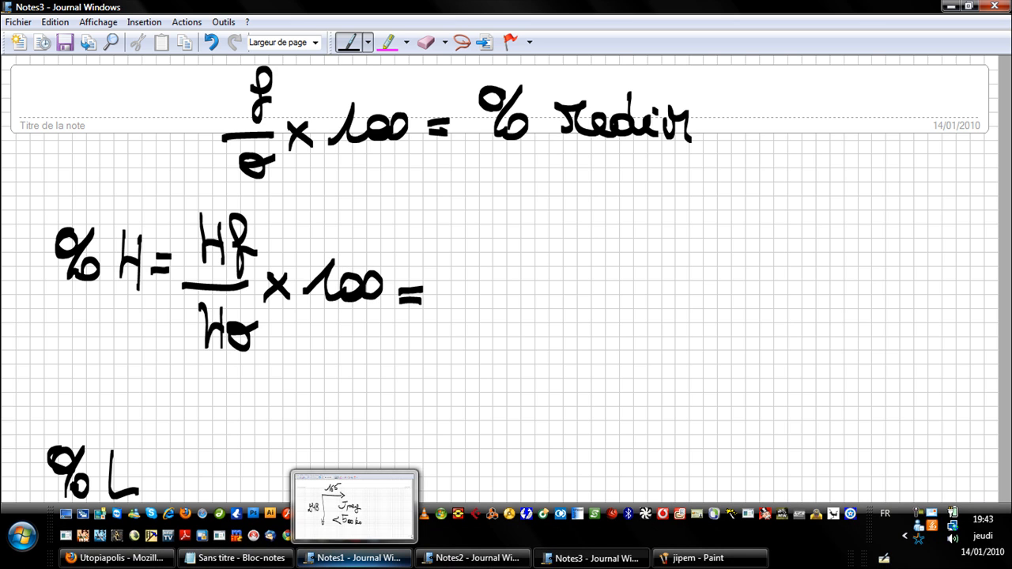
pyautogui.click(363, 566)
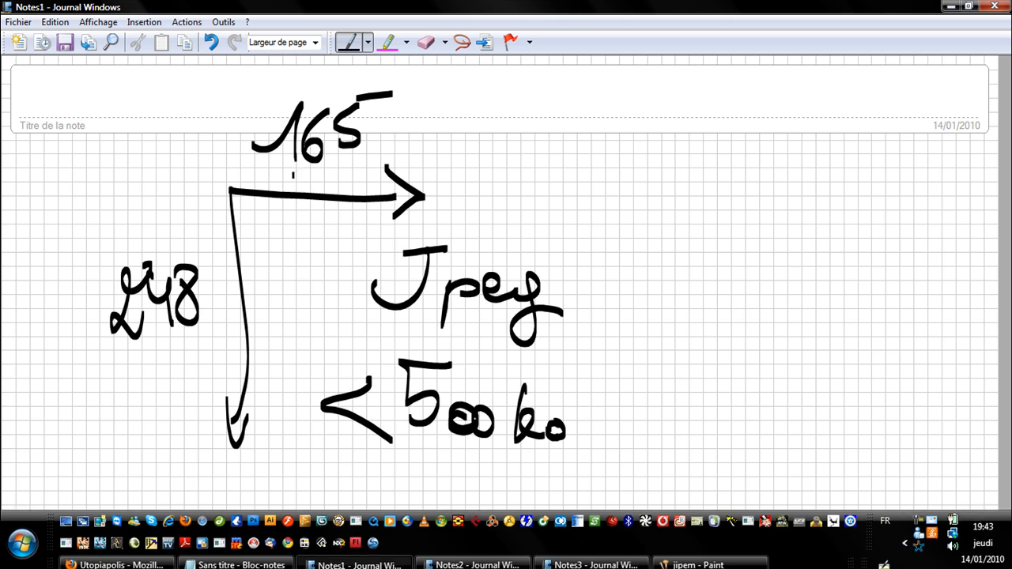
pyautogui.moveTo(155, 237)
pyautogui.mouseDown()
pyautogui.moveTo(250, 354)
pyautogui.moveTo(125, 237)
pyautogui.mouseUp()
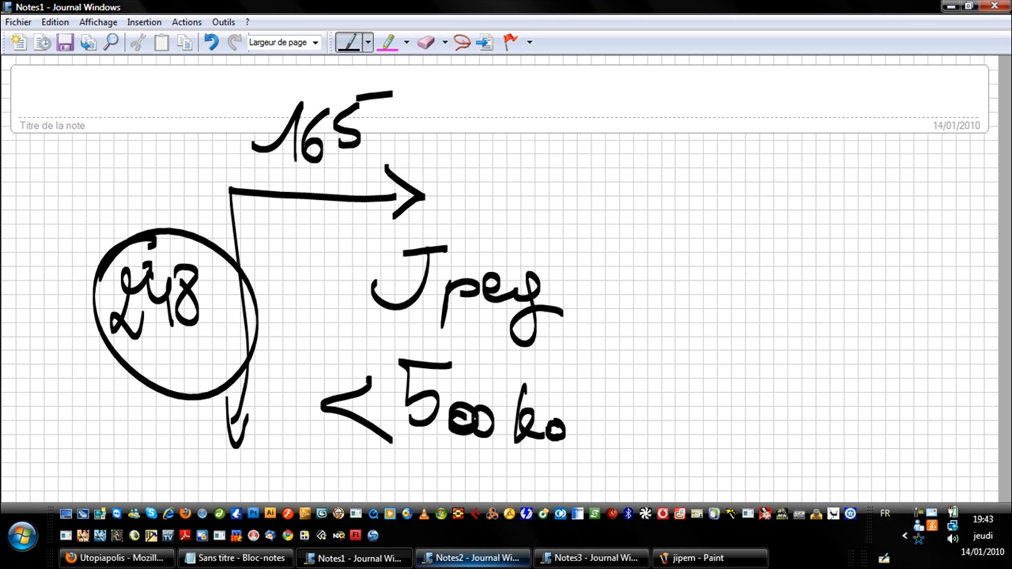
pyautogui.click(594, 558)
pyautogui.moveTo(451, 234); pyautogui.dragTo(473, 289)
pyautogui.moveTo(487, 237); pyautogui.dragTo(500, 277)
pyautogui.moveTo(521, 230)
pyautogui.mouseDown()
pyautogui.moveTo(515, 273)
pyautogui.moveTo(528, 308)
pyautogui.moveTo(427, 318)
pyautogui.mouseUp()
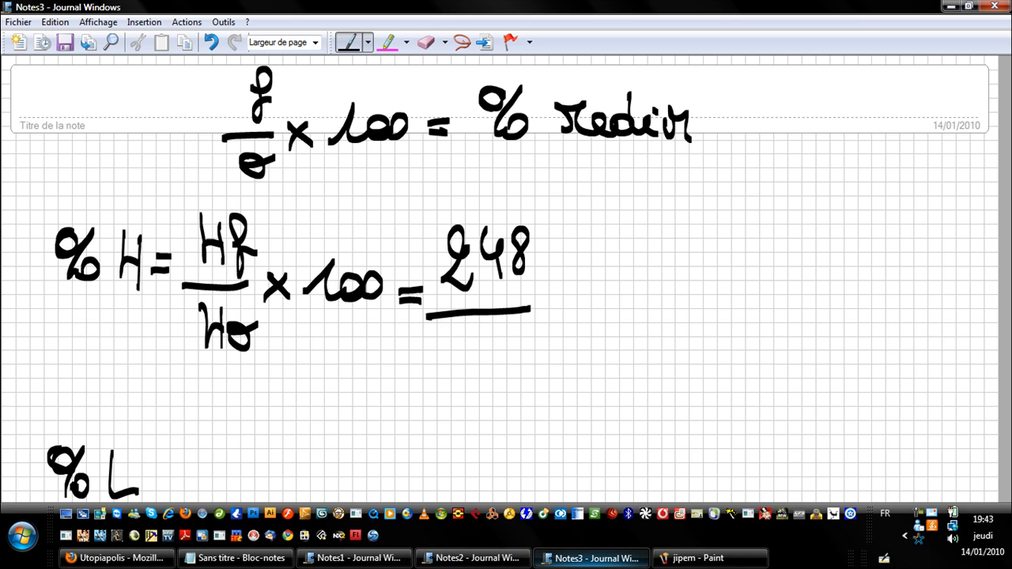
# Step: Check the photo's height in Paint and write 480 as the denominator in the height formula
pyautogui.click(713, 562)
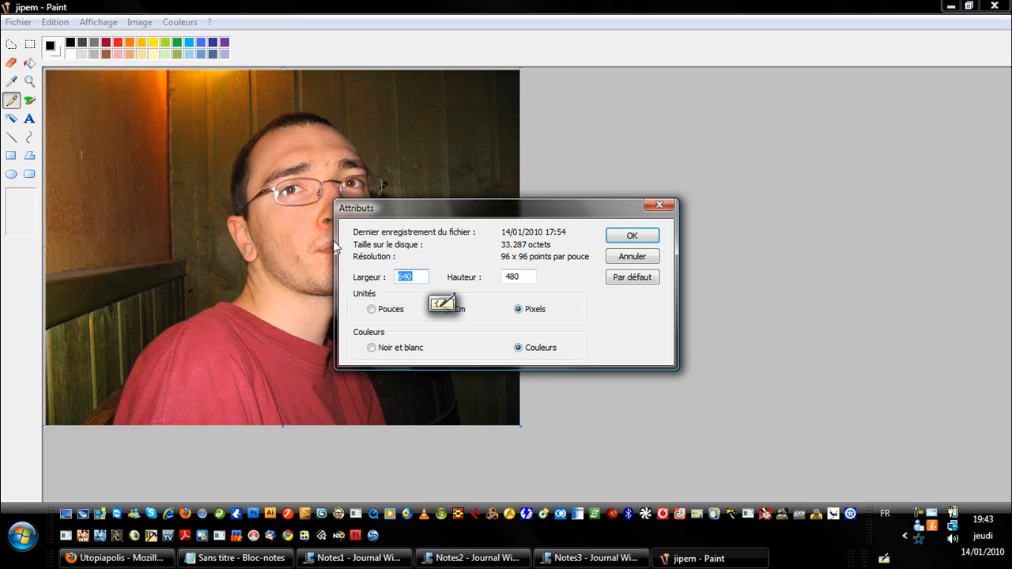
pyautogui.click(525, 275)
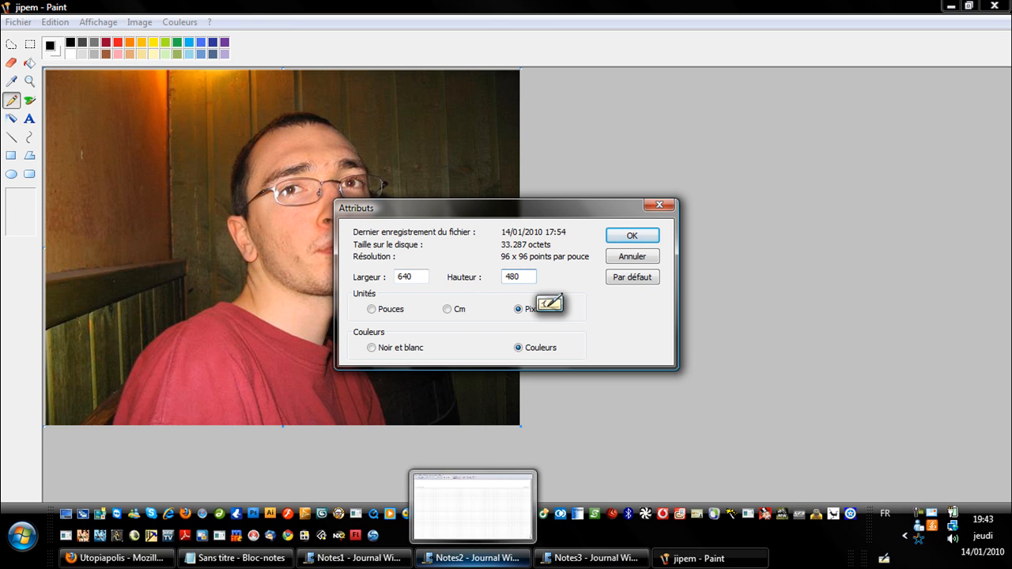
pyautogui.click(582, 559)
pyautogui.moveTo(449, 331); pyautogui.dragTo(468, 349)
pyautogui.moveTo(466, 332); pyautogui.dragTo(468, 381)
pyautogui.moveTo(503, 335)
pyautogui.mouseDown()
pyautogui.moveTo(506, 376)
pyautogui.moveTo(524, 365)
pyautogui.mouseUp()
# Step: Complete the height calculation with "x 100 = 51,66 %"
pyautogui.moveTo(549, 296); pyautogui.dragTo(568, 318)
pyautogui.moveTo(567, 295)
pyautogui.mouseDown()
pyautogui.moveTo(602, 298)
pyautogui.moveTo(628, 316)
pyautogui.moveTo(666, 300)
pyautogui.moveTo(712, 302)
pyautogui.mouseUp()
pyautogui.moveTo(692, 320); pyautogui.dragTo(713, 319)
pyautogui.moveTo(753, 267)
pyautogui.mouseDown()
pyautogui.moveTo(768, 270)
pyautogui.moveTo(742, 321)
pyautogui.mouseUp()
pyautogui.moveTo(793, 277)
pyautogui.mouseDown()
pyautogui.moveTo(787, 324)
pyautogui.moveTo(803, 342)
pyautogui.mouseUp()
pyautogui.moveTo(838, 277)
pyautogui.mouseDown()
pyautogui.moveTo(839, 319)
pyautogui.moveTo(823, 303)
pyautogui.mouseUp()
pyautogui.moveTo(866, 278); pyautogui.dragTo(854, 310)
pyautogui.moveTo(927, 280)
pyautogui.mouseDown()
pyautogui.moveTo(945, 273)
pyautogui.moveTo(928, 323)
pyautogui.mouseUp()
pyautogui.moveTo(945, 306); pyautogui.dragTo(948, 323)
# Step: Extend the "% L" line with the width formula "= Lf/Lo x 100 ="
pyautogui.moveTo(147, 474)
pyautogui.mouseDown()
pyautogui.moveTo(171, 472)
pyautogui.moveTo(174, 490)
pyautogui.mouseUp()
pyautogui.moveTo(210, 413)
pyautogui.mouseDown()
pyautogui.moveTo(240, 463)
pyautogui.moveTo(253, 441)
pyautogui.moveTo(255, 484)
pyautogui.moveTo(277, 447)
pyautogui.mouseUp()
pyautogui.moveTo(273, 486); pyautogui.dragTo(196, 498)
pyautogui.moveTo(204, 500)
pyautogui.mouseDown()
pyautogui.moveTo(204, 521)
pyautogui.moveTo(229, 545)
pyautogui.moveTo(261, 528)
pyautogui.mouseUp()
pyautogui.moveTo(291, 475)
pyautogui.mouseDown()
pyautogui.moveTo(307, 499)
pyautogui.moveTo(287, 509)
pyautogui.moveTo(355, 486)
pyautogui.moveTo(386, 498)
pyautogui.moveTo(415, 475)
pyautogui.mouseUp()
pyautogui.moveTo(395, 490); pyautogui.dragTo(417, 488)
# Step: Circle 165 in the first note and write it as the numerator of a fraction in the width formula
pyautogui.moveTo(502, 567)
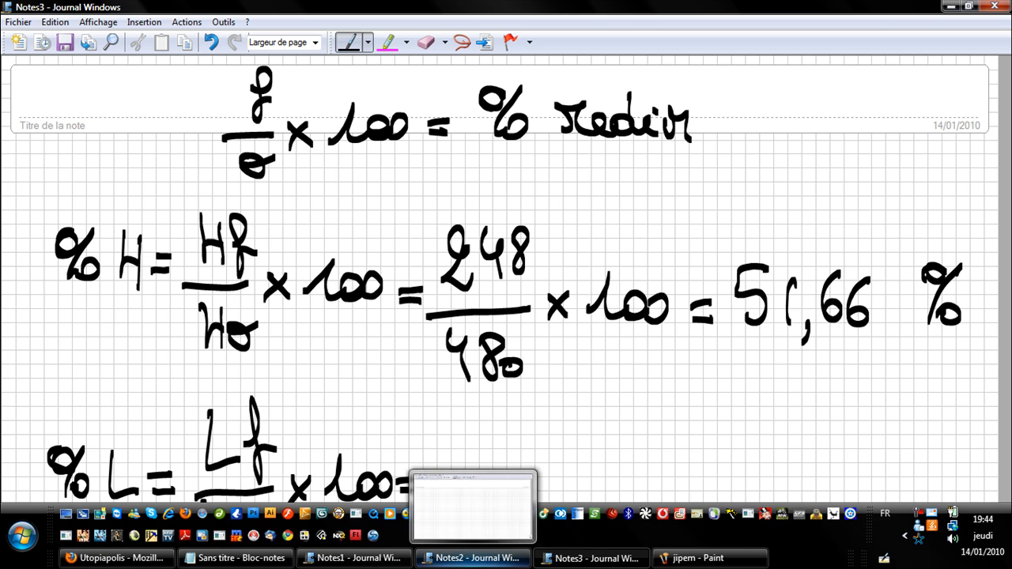
pyautogui.click(379, 565)
pyautogui.moveTo(253, 103)
pyautogui.mouseDown()
pyautogui.moveTo(184, 115)
pyautogui.moveTo(219, 92)
pyautogui.mouseUp()
pyautogui.moveTo(483, 566)
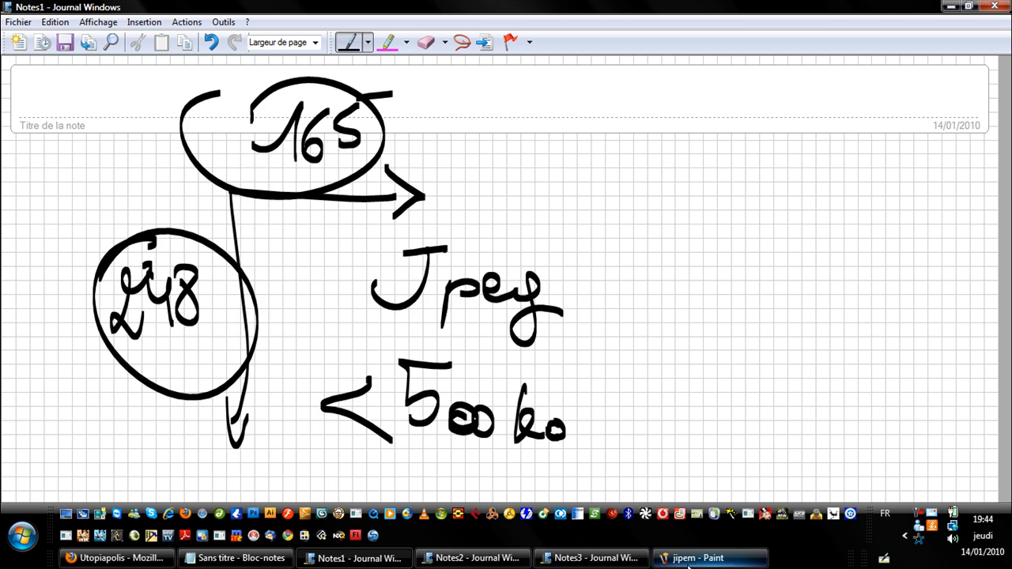
pyautogui.click(591, 563)
pyautogui.moveTo(424, 453)
pyautogui.mouseDown()
pyautogui.moveTo(428, 445)
pyautogui.moveTo(452, 462)
pyautogui.mouseUp()
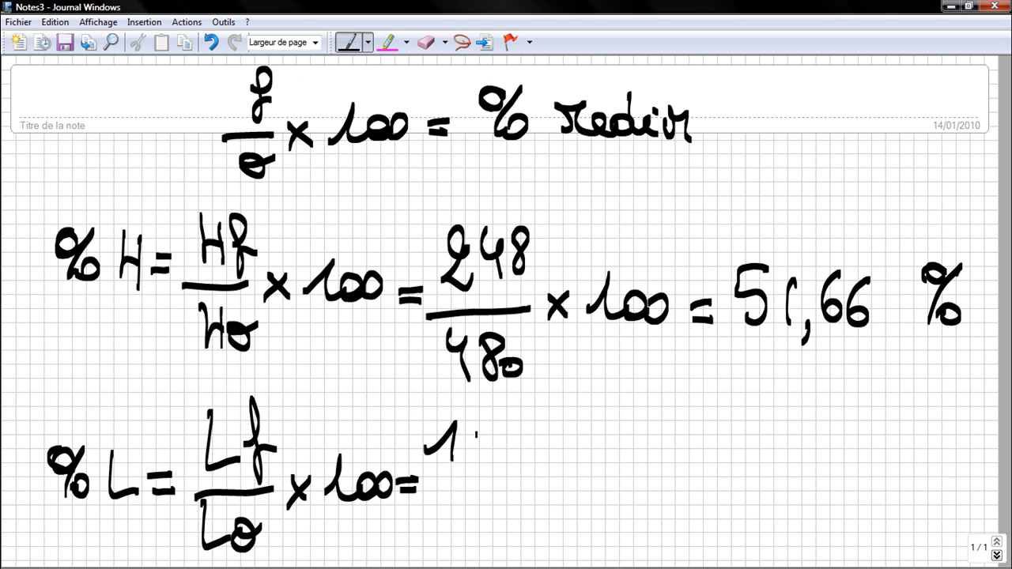
pyautogui.moveTo(481, 424); pyautogui.dragTo(468, 451)
pyautogui.moveTo(519, 425)
pyautogui.mouseDown()
pyautogui.moveTo(498, 464)
pyautogui.moveTo(425, 490)
pyautogui.mouseUp()
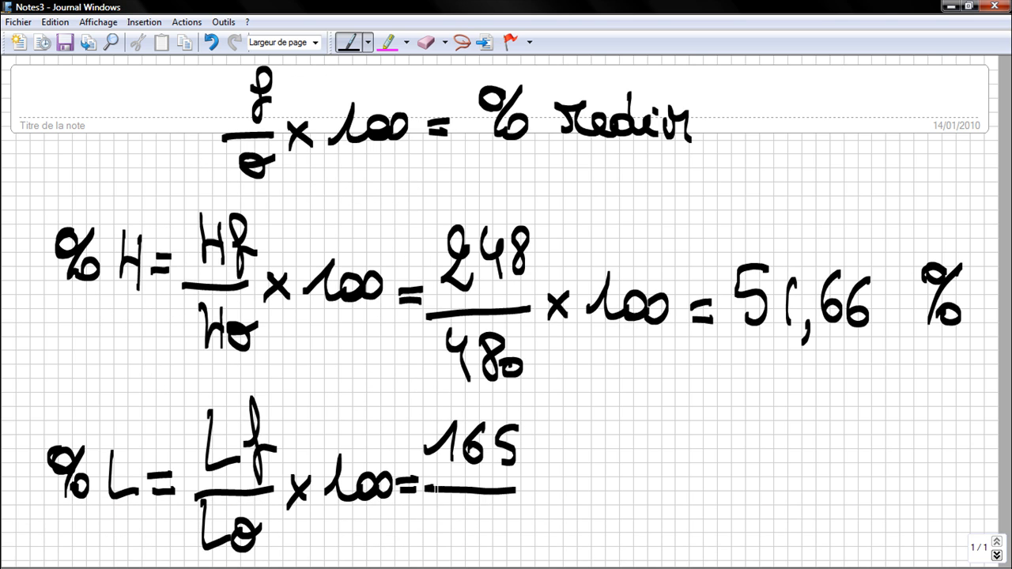
# Step: Check the photo's width in Paint and write 640 as the denominator in the width formula
pyautogui.moveTo(474, 565)
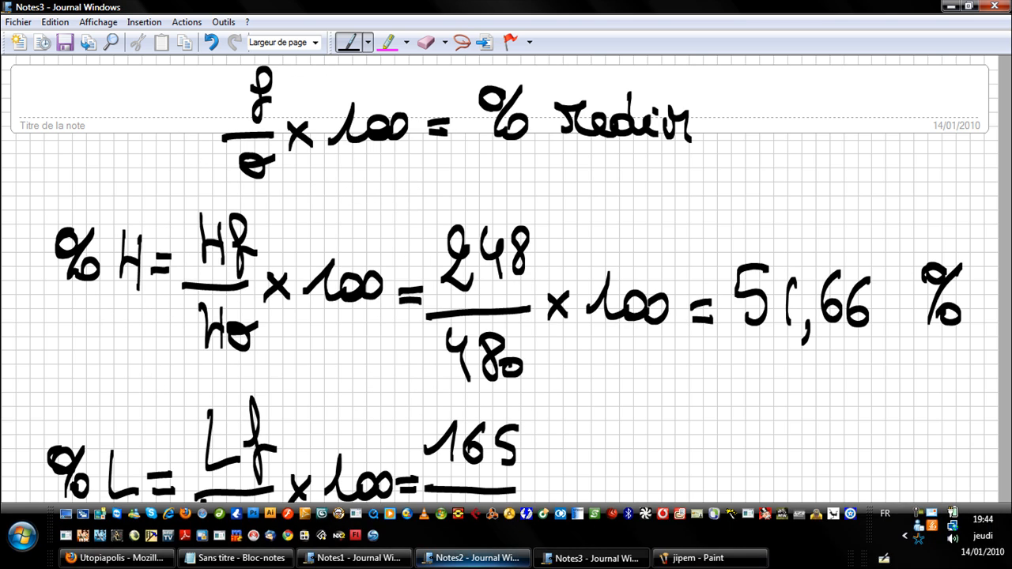
pyautogui.click(676, 561)
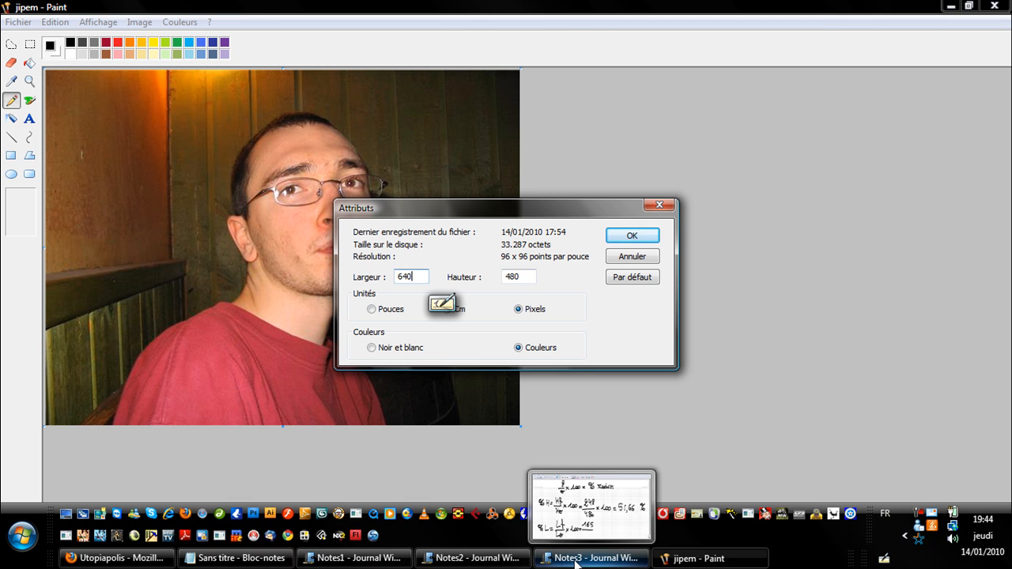
pyautogui.click(575, 563)
pyautogui.moveTo(459, 506)
pyautogui.mouseDown()
pyautogui.moveTo(443, 528)
pyautogui.moveTo(484, 543)
pyautogui.moveTo(507, 518)
pyautogui.mouseUp()
# Step: Complete the width calculation with "x 100 = 25,78 %"
pyautogui.moveTo(536, 473); pyautogui.dragTo(558, 497)
pyautogui.moveTo(558, 474)
pyautogui.mouseDown()
pyautogui.moveTo(538, 498)
pyautogui.moveTo(601, 458)
pyautogui.moveTo(632, 483)
pyautogui.moveTo(699, 475)
pyautogui.mouseUp()
pyautogui.moveTo(678, 493); pyautogui.dragTo(695, 492)
pyautogui.moveTo(738, 467)
pyautogui.mouseDown()
pyautogui.moveTo(757, 471)
pyautogui.moveTo(760, 501)
pyautogui.mouseUp()
pyautogui.moveTo(792, 455)
pyautogui.mouseDown()
pyautogui.moveTo(770, 501)
pyautogui.moveTo(803, 516)
pyautogui.moveTo(819, 502)
pyautogui.mouseUp()
pyautogui.moveTo(864, 453)
pyautogui.mouseDown()
pyautogui.moveTo(852, 463)
pyautogui.moveTo(915, 457)
pyautogui.moveTo(895, 509)
pyautogui.moveTo(920, 524)
pyautogui.mouseUp()
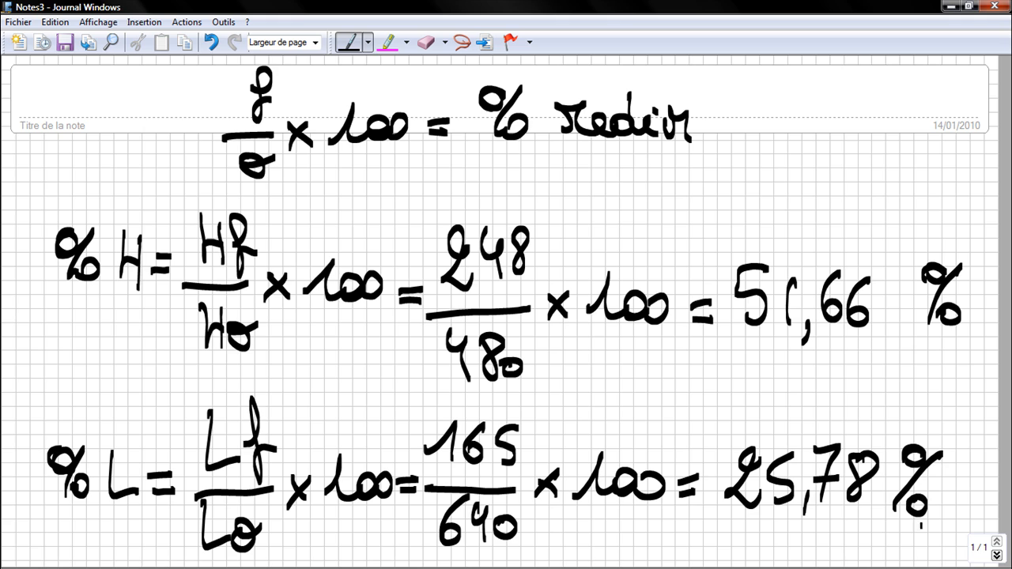
# Step: Highlight the 51,66 result in pink with the highlighter and switch back to the pen
pyautogui.click(388, 43)
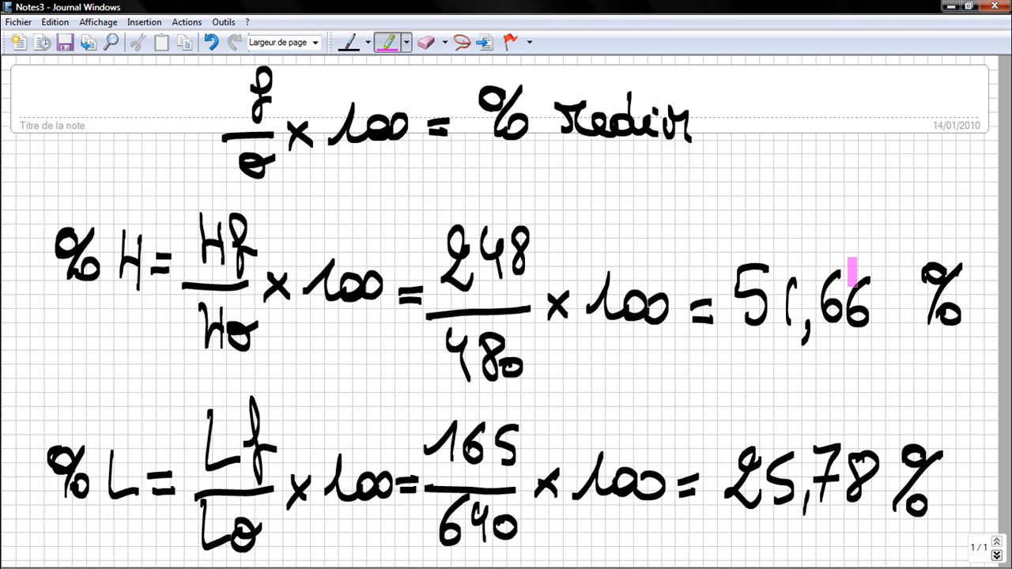
pyautogui.moveTo(887, 273)
pyautogui.mouseDown()
pyautogui.moveTo(718, 268)
pyautogui.moveTo(703, 288)
pyautogui.moveTo(895, 267)
pyautogui.moveTo(901, 309)
pyautogui.moveTo(765, 300)
pyautogui.moveTo(729, 315)
pyautogui.moveTo(830, 312)
pyautogui.moveTo(889, 340)
pyautogui.moveTo(735, 336)
pyautogui.moveTo(763, 293)
pyautogui.mouseUp()
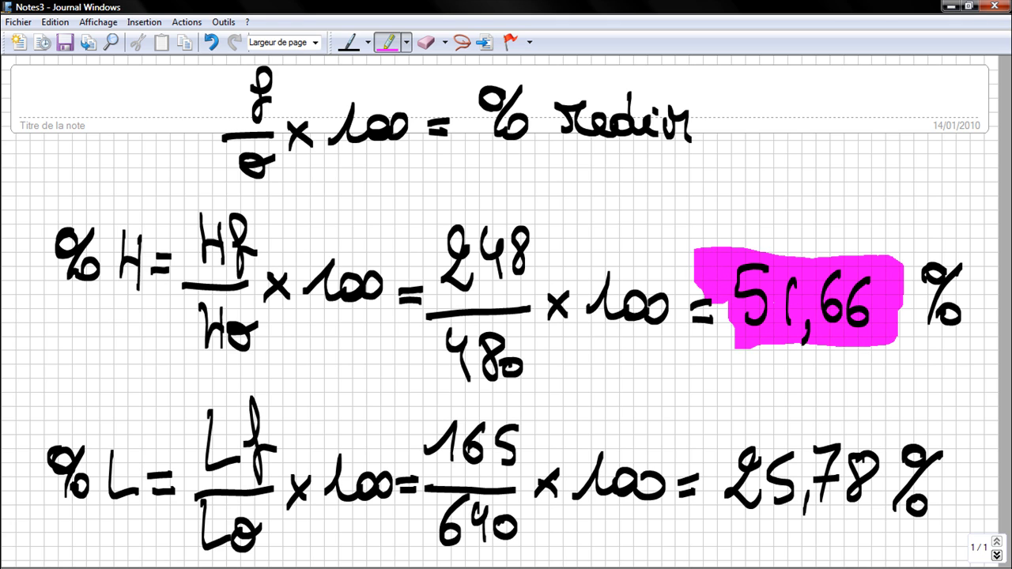
pyautogui.click(347, 43)
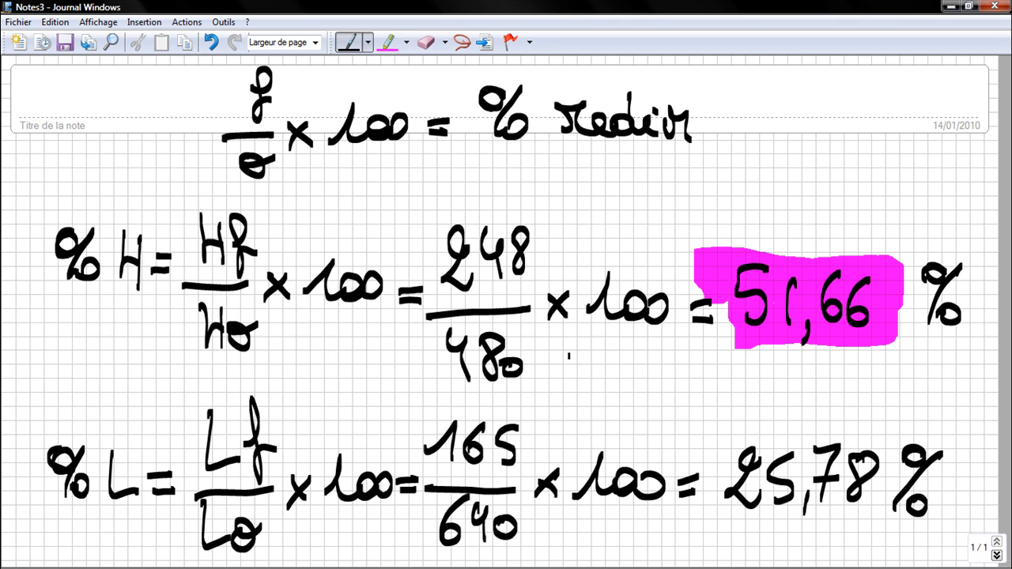
# Step: Cross out the 25,78 width result and write 52% beneath the highlighted 51,66, linked by an arrow
pyautogui.moveTo(759, 535); pyautogui.dragTo(848, 455)
pyautogui.moveTo(849, 524); pyautogui.dragTo(723, 452)
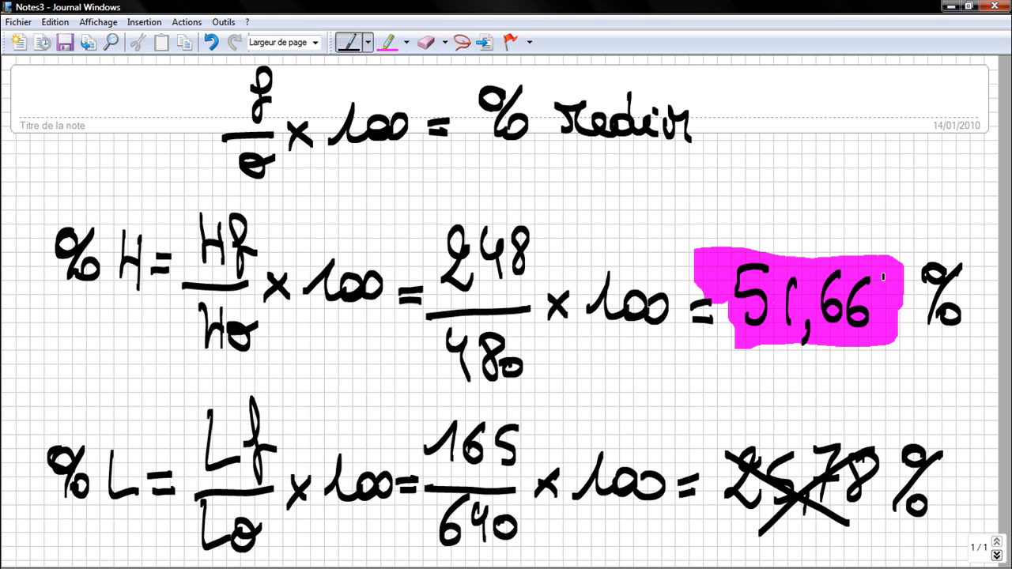
pyautogui.moveTo(736, 331)
pyautogui.mouseDown()
pyautogui.moveTo(702, 398)
pyautogui.moveTo(757, 393)
pyautogui.moveTo(731, 407)
pyautogui.mouseUp()
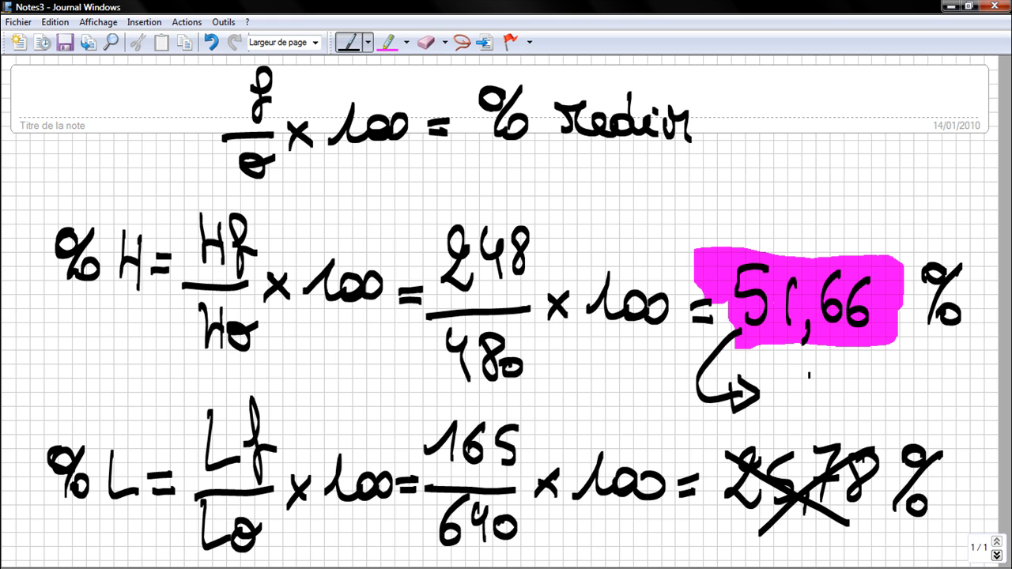
pyautogui.moveTo(813, 369)
pyautogui.mouseDown()
pyautogui.moveTo(787, 372)
pyautogui.moveTo(784, 420)
pyautogui.mouseUp()
pyautogui.moveTo(839, 371)
pyautogui.mouseDown()
pyautogui.moveTo(814, 417)
pyautogui.moveTo(846, 406)
pyautogui.mouseUp()
pyautogui.moveTo(874, 368)
pyautogui.mouseDown()
pyautogui.moveTo(857, 427)
pyautogui.moveTo(879, 408)
pyautogui.mouseUp()
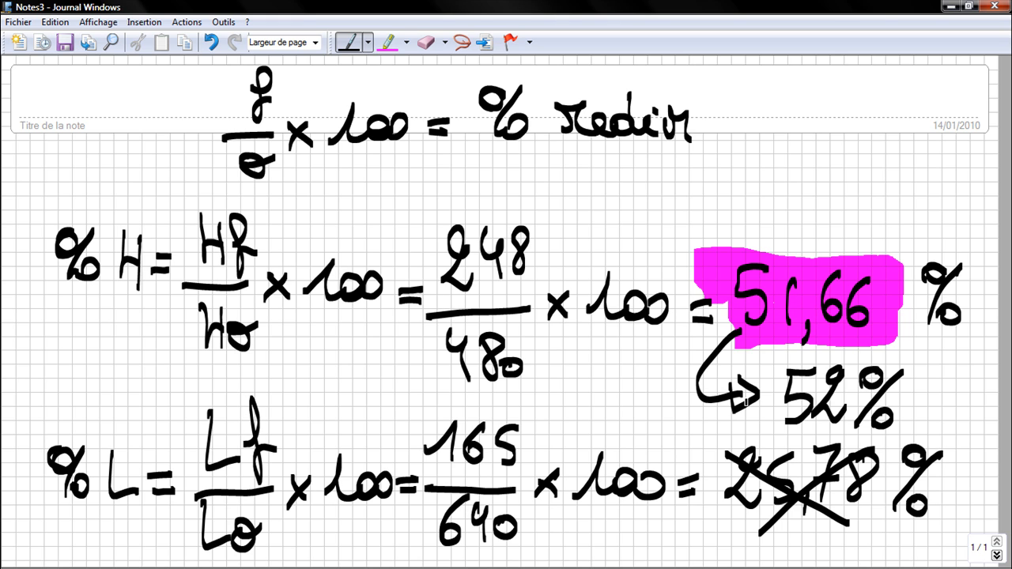
# Step: Switch to Paint, close the image attributes and resize the photo to 52% horizontally and 52% vertically
pyautogui.moveTo(316, 563)
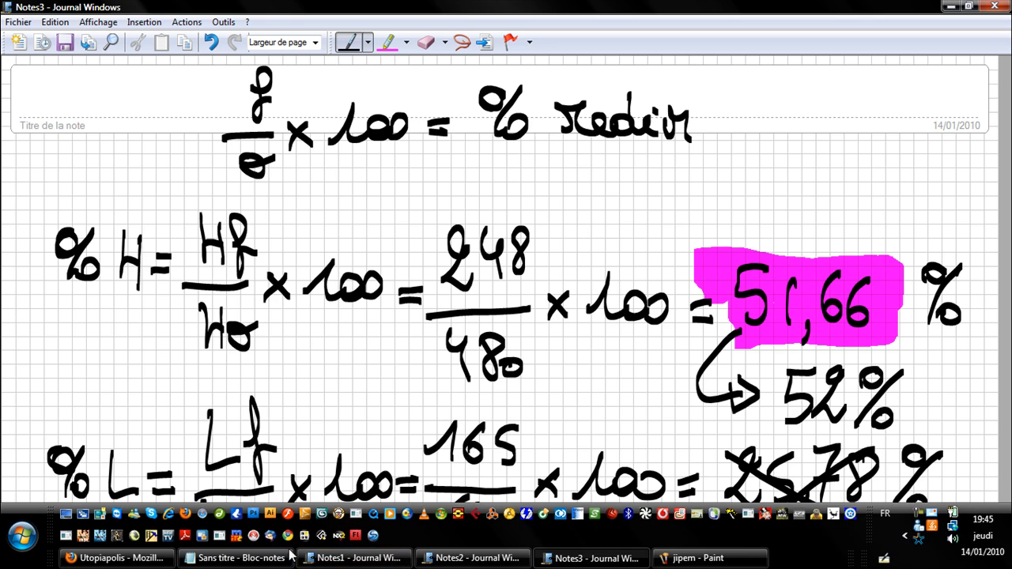
pyautogui.click(695, 558)
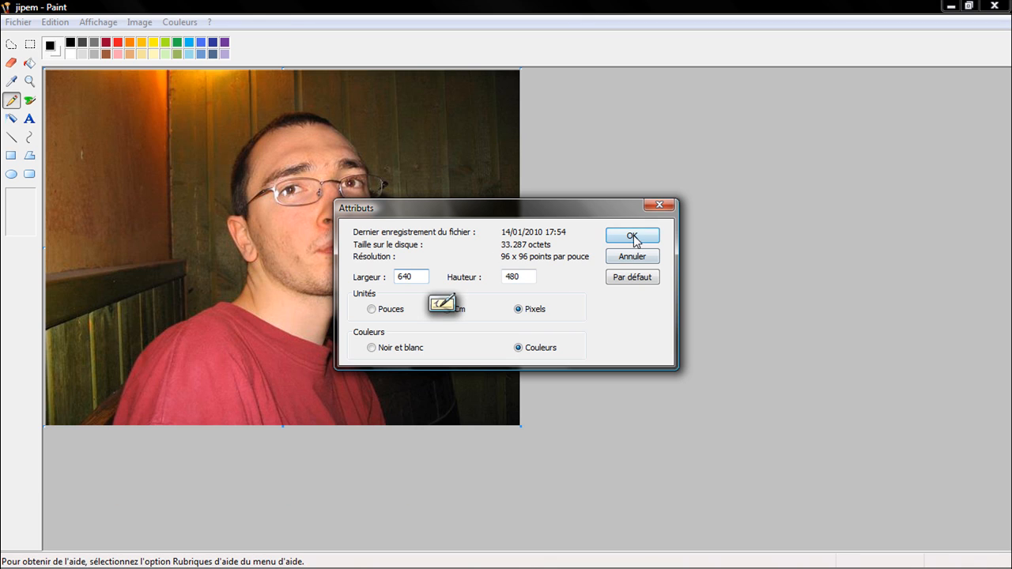
pyautogui.click(632, 235)
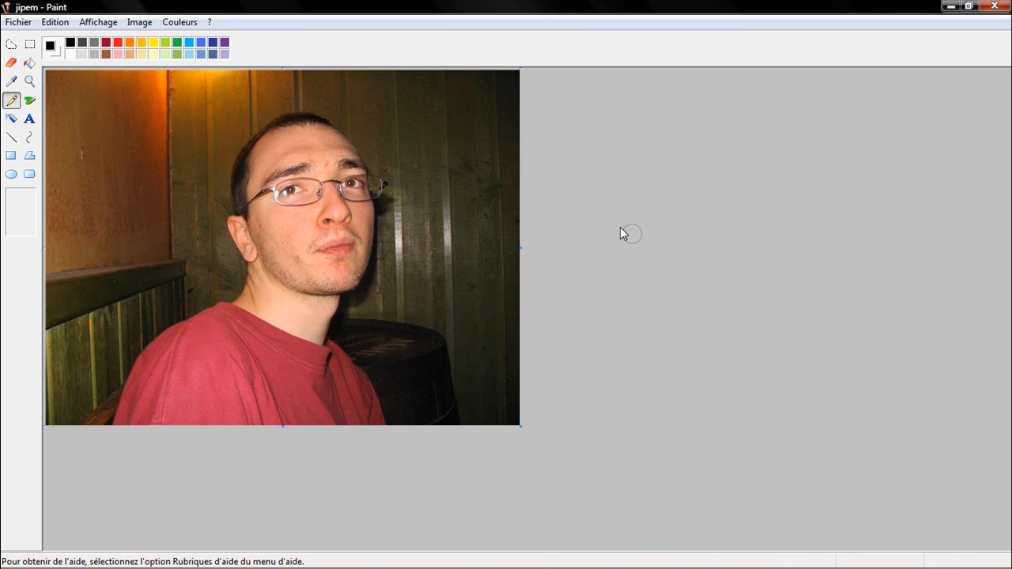
pyautogui.click(141, 24)
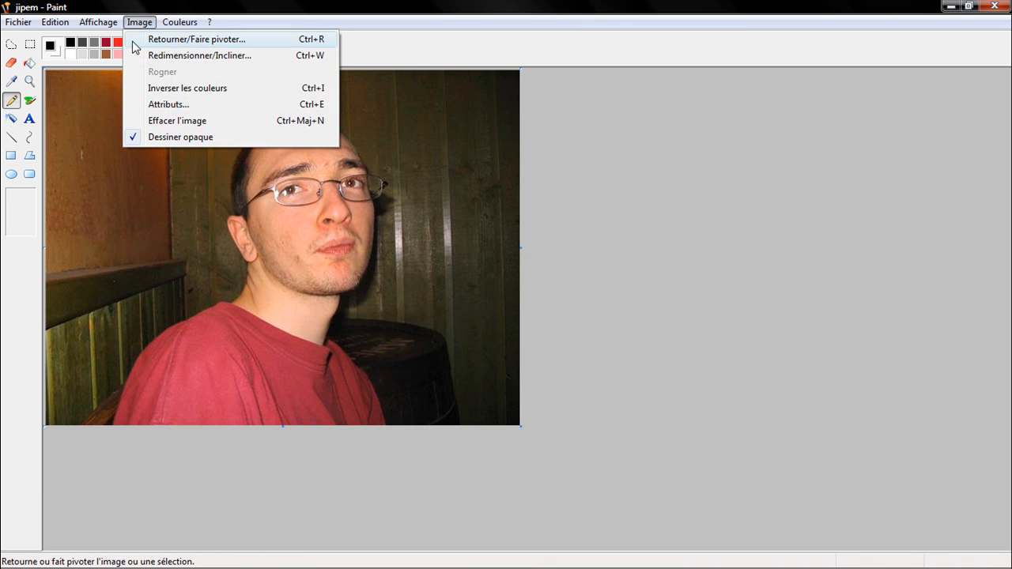
pyautogui.click(230, 62)
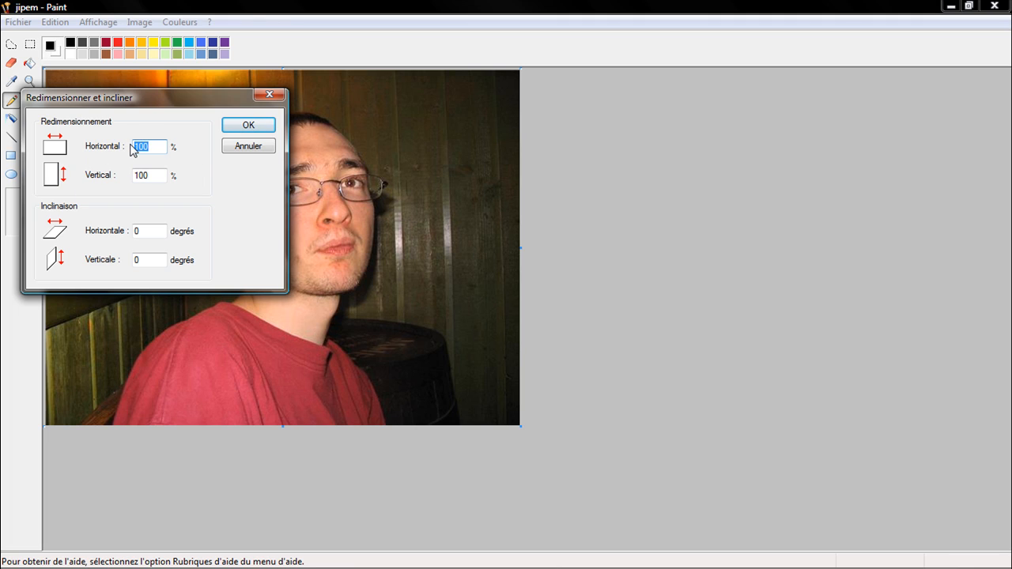
pyautogui.write('52')
pyautogui.click(142, 175)
pyautogui.doubleClick(146, 175)
pyautogui.write('52')
pyautogui.press('Return')
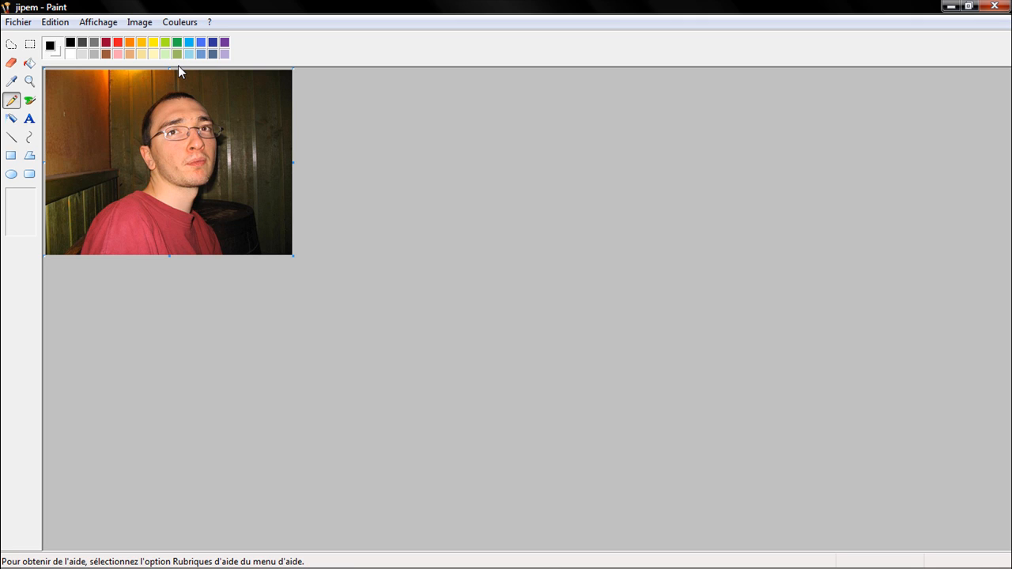
# Step: Check the resized photo's width and height in pixels
pyautogui.hotkey('ctrl', 'e')
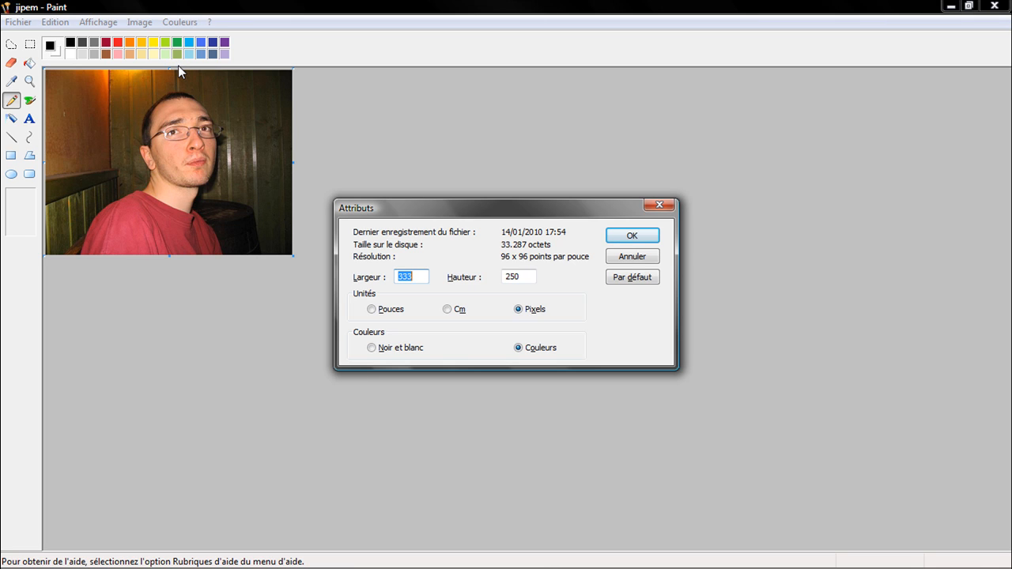
pyautogui.click(629, 238)
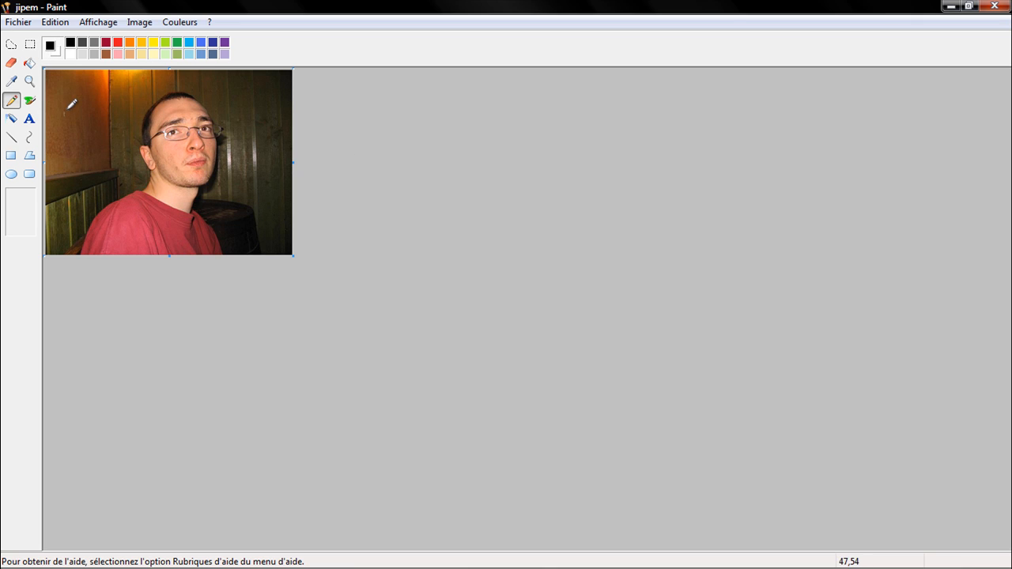
pyautogui.click(140, 22)
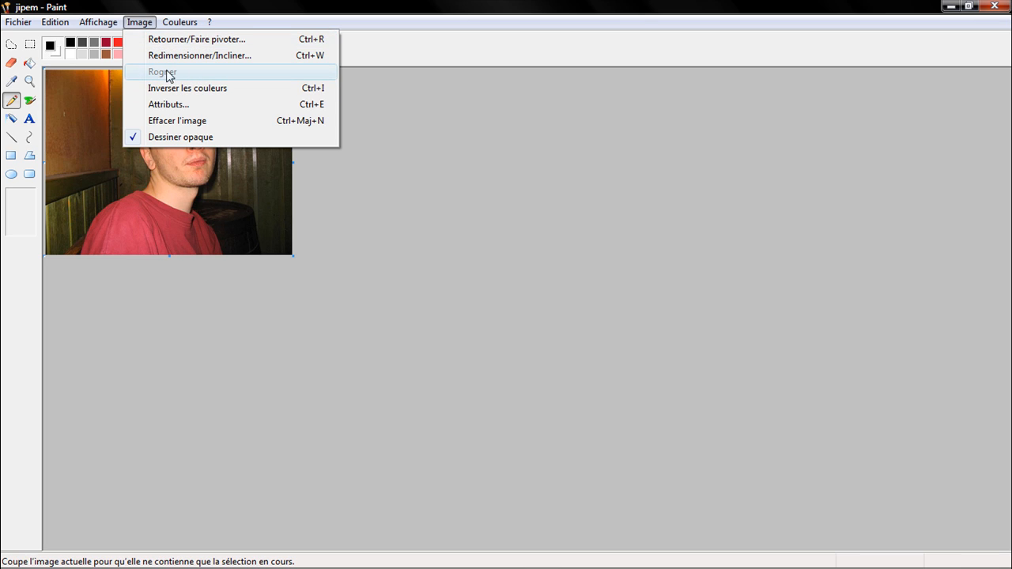
pyautogui.click(400, 208)
# Step: Scribble with the brush over the background strips on both sides of the man, and undo both strokes
pyautogui.click(29, 100)
pyautogui.moveTo(55, 79)
pyautogui.mouseDown()
pyautogui.moveTo(100, 89)
pyautogui.moveTo(60, 101)
pyautogui.moveTo(85, 169)
pyautogui.moveTo(71, 243)
pyautogui.mouseUp()
pyautogui.moveTo(253, 81)
pyautogui.mouseDown()
pyautogui.moveTo(282, 93)
pyautogui.moveTo(257, 129)
pyautogui.moveTo(270, 192)
pyautogui.moveTo(248, 187)
pyautogui.moveTo(280, 250)
pyautogui.mouseUp()
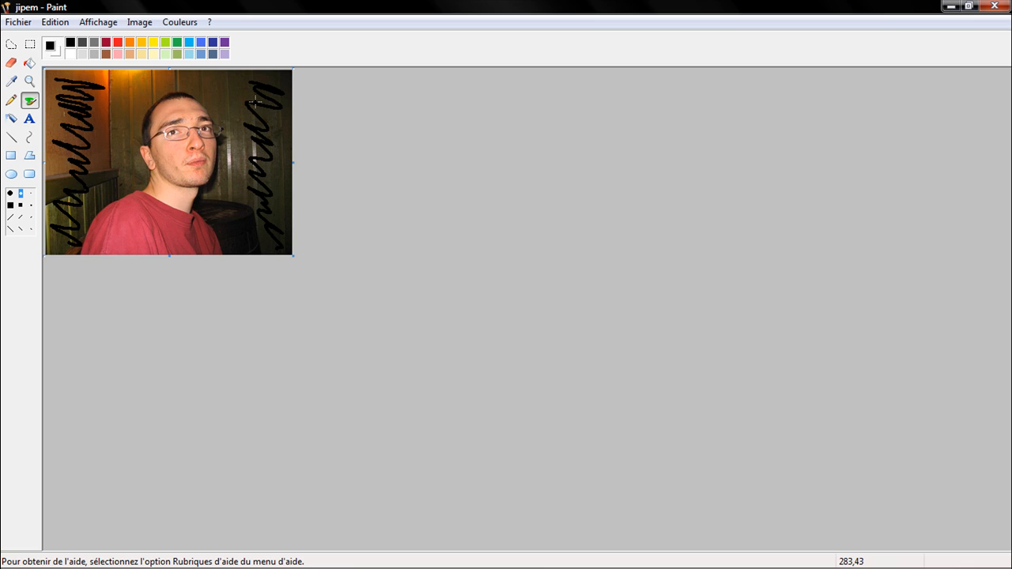
pyautogui.hotkey('ctrl', 'z')
pyautogui.hotkey('ctrl', 'z')
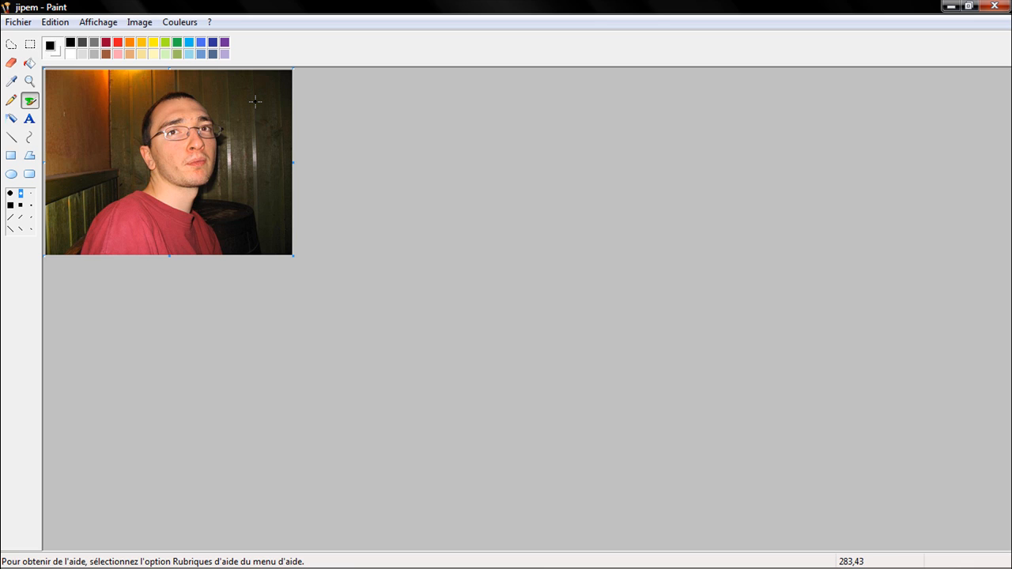
# Step: Try cropping the photo to a full-height rectangular selection around the face, and undo the crop
pyautogui.click(29, 47)
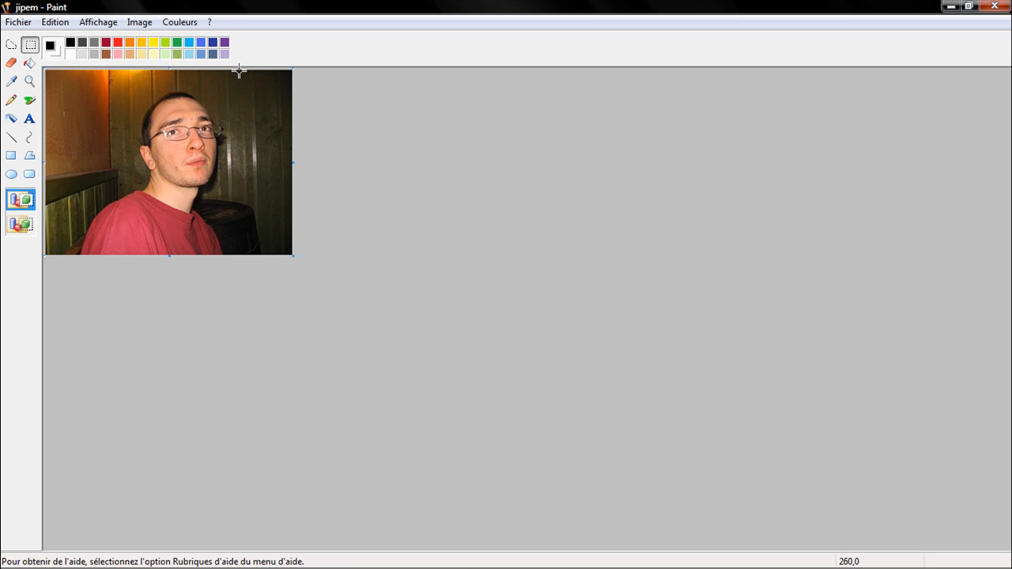
pyautogui.moveTo(240, 71); pyautogui.dragTo(115, 266)
pyautogui.moveTo(117, 266); pyautogui.dragTo(116, 267)
pyautogui.moveTo(116, 268); pyautogui.dragTo(116, 269)
pyautogui.moveTo(117, 270); pyautogui.dragTo(119, 273)
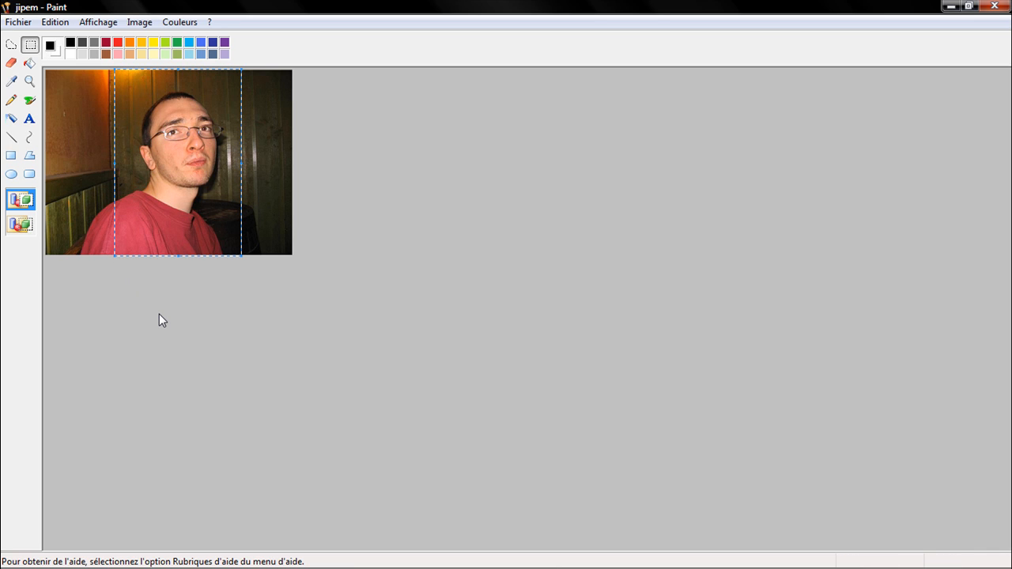
pyautogui.click(139, 22)
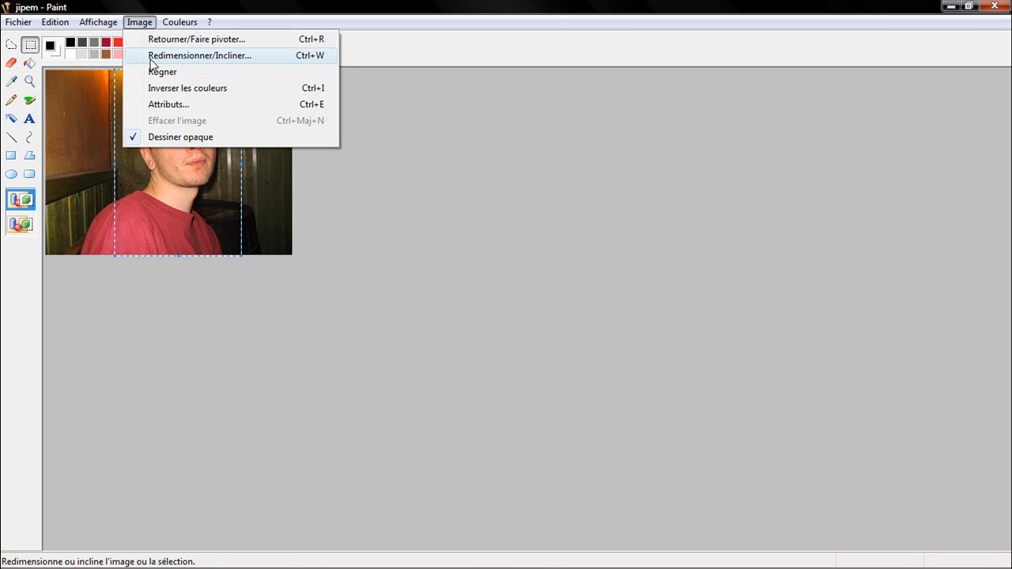
pyautogui.click(167, 72)
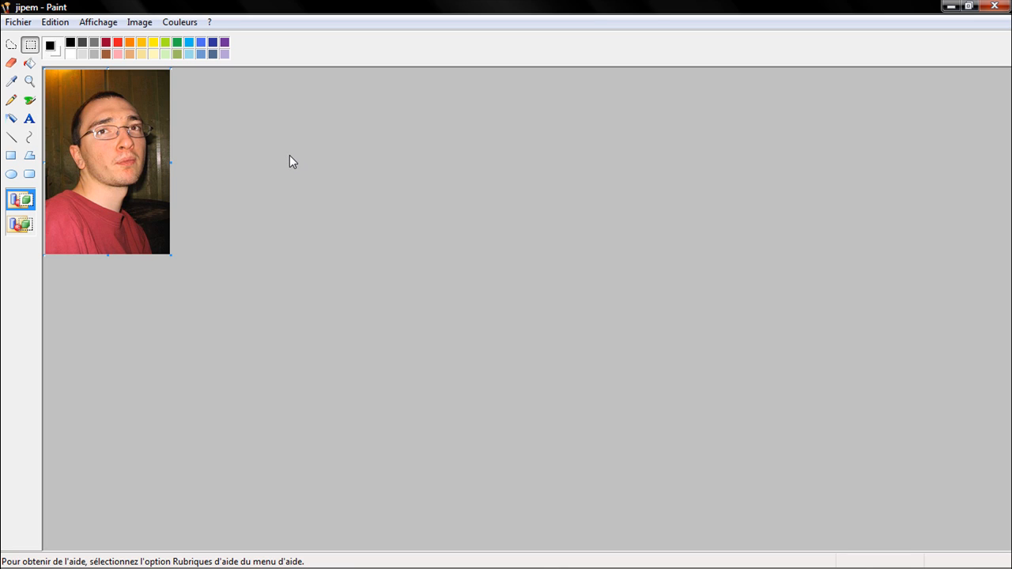
pyautogui.hotkey('ctrl', 'z')
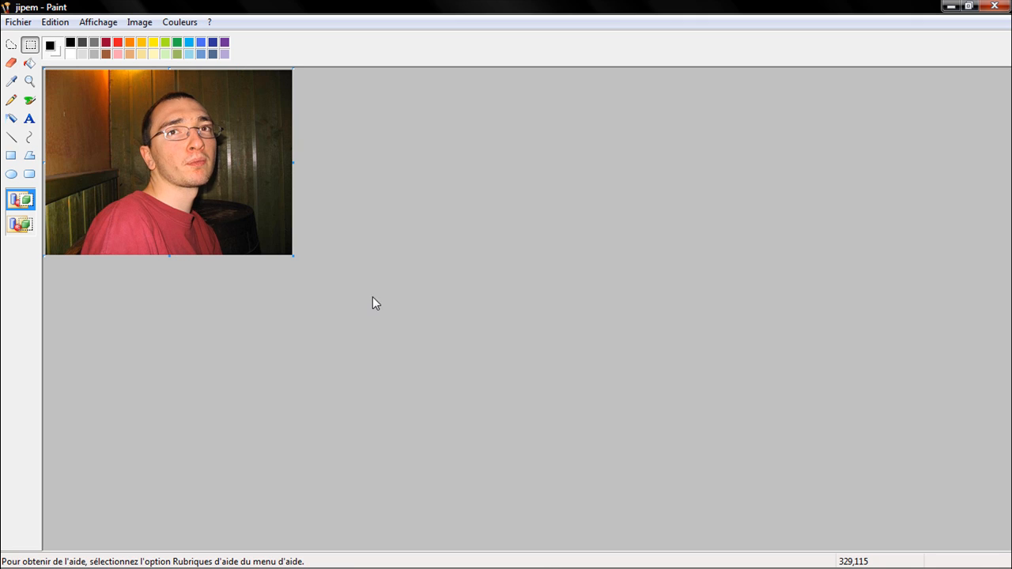
# Step: Save the resized photo as a JPEG copy named jipem2 in the Jipem folder
pyautogui.click(17, 22)
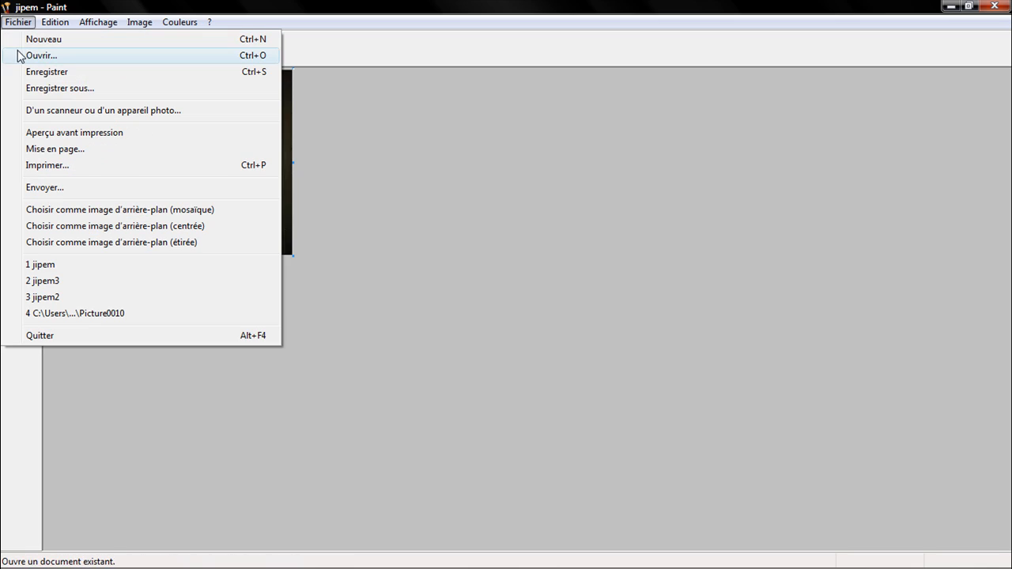
pyautogui.click(61, 88)
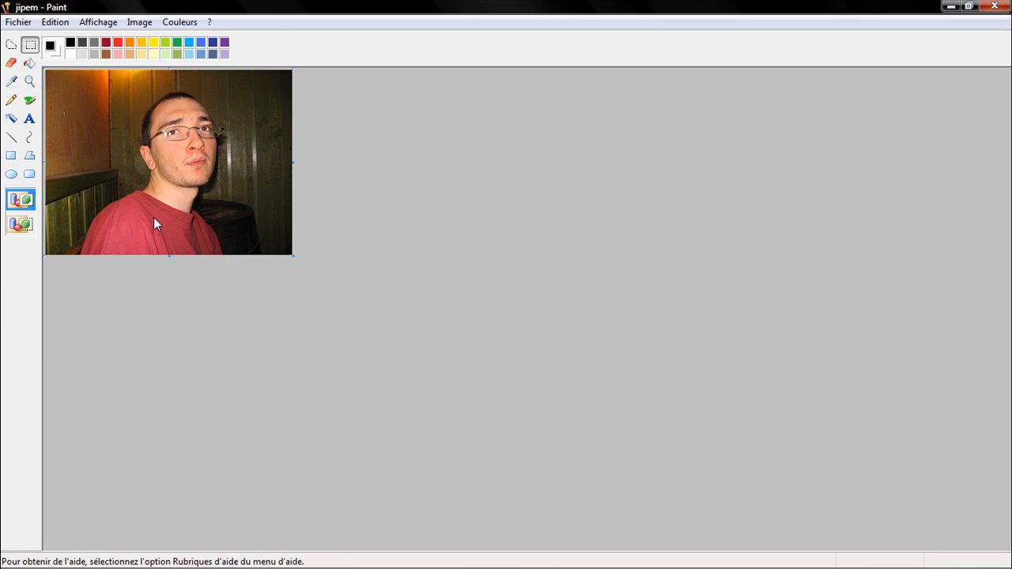
pyautogui.press('Tab')
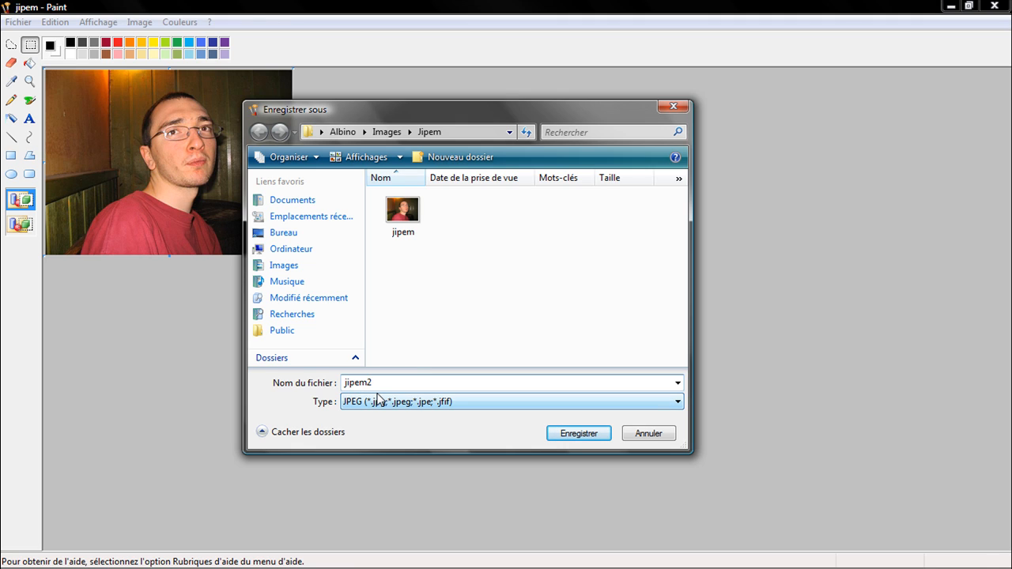
pyautogui.click(584, 440)
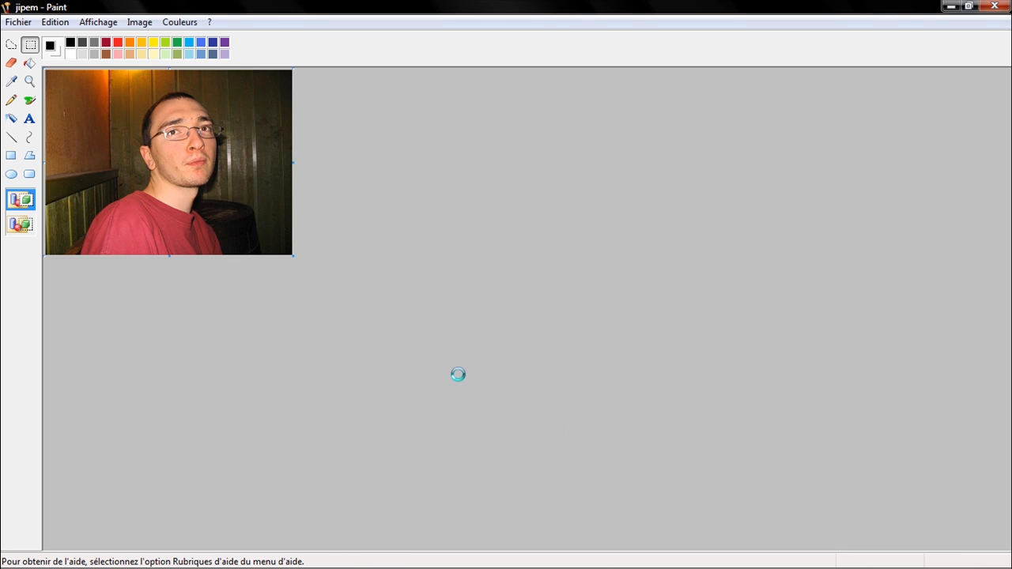
# Step: Create a new blank image and set its canvas to 165 pixels wide by 248 pixels high
pyautogui.click(15, 21)
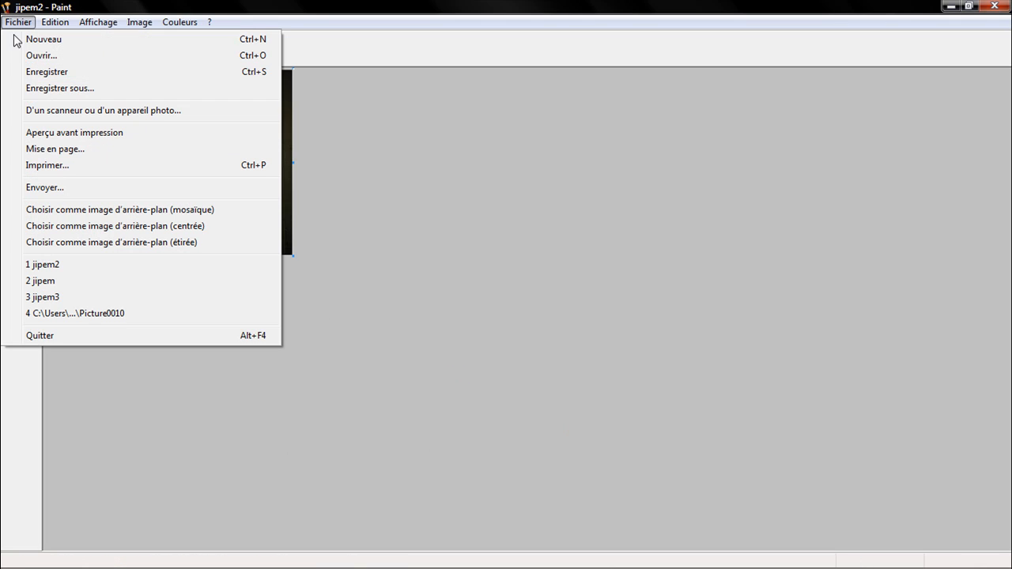
pyautogui.click(54, 42)
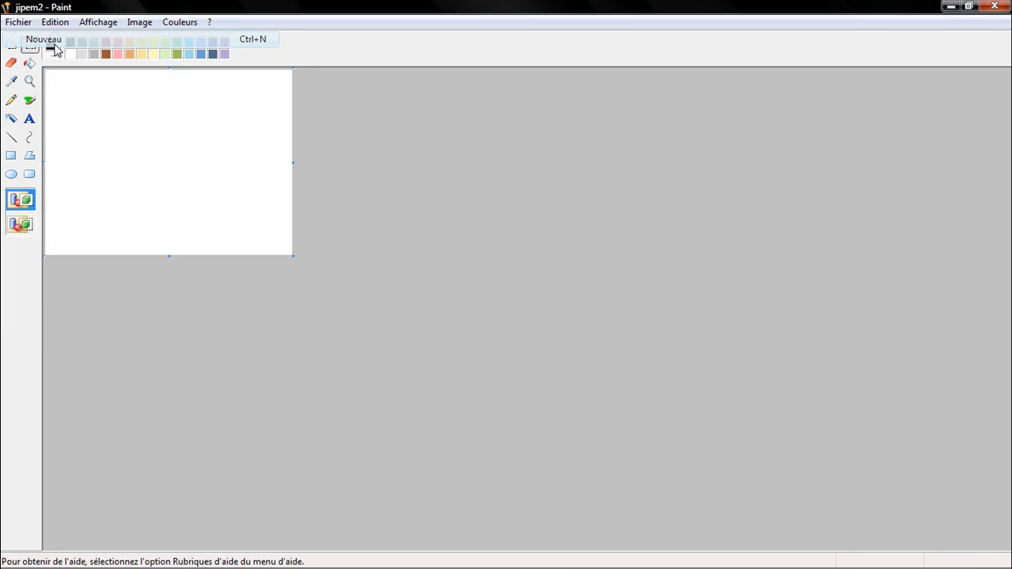
pyautogui.click(142, 24)
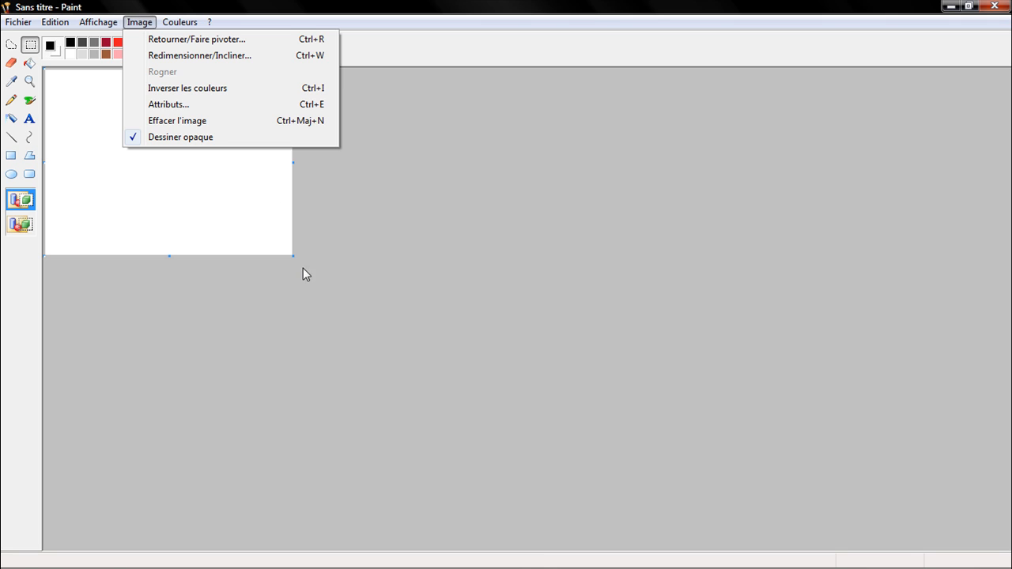
pyautogui.click(180, 105)
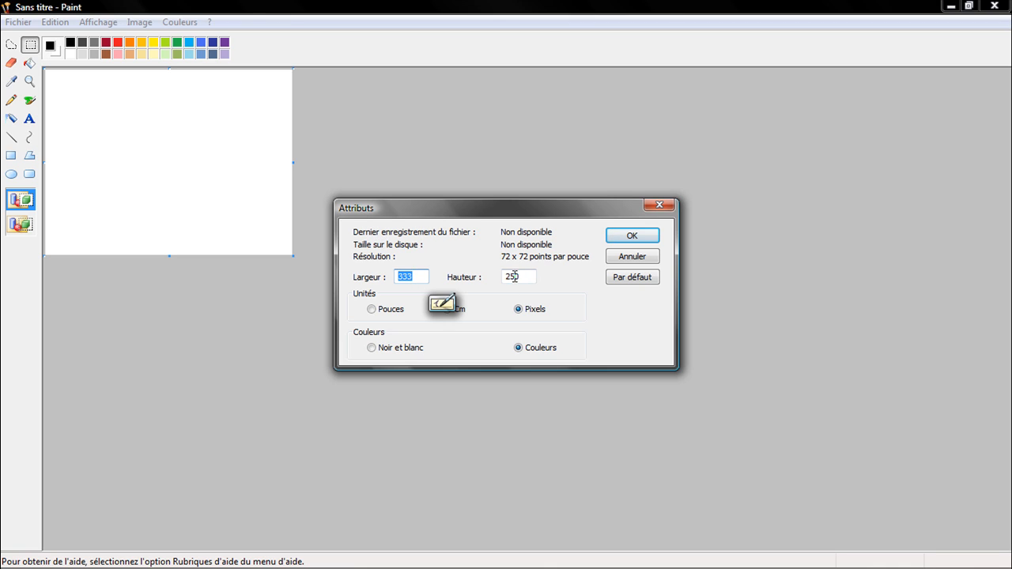
pyautogui.click(402, 276)
pyautogui.doubleClick(402, 276)
pyautogui.write('165')
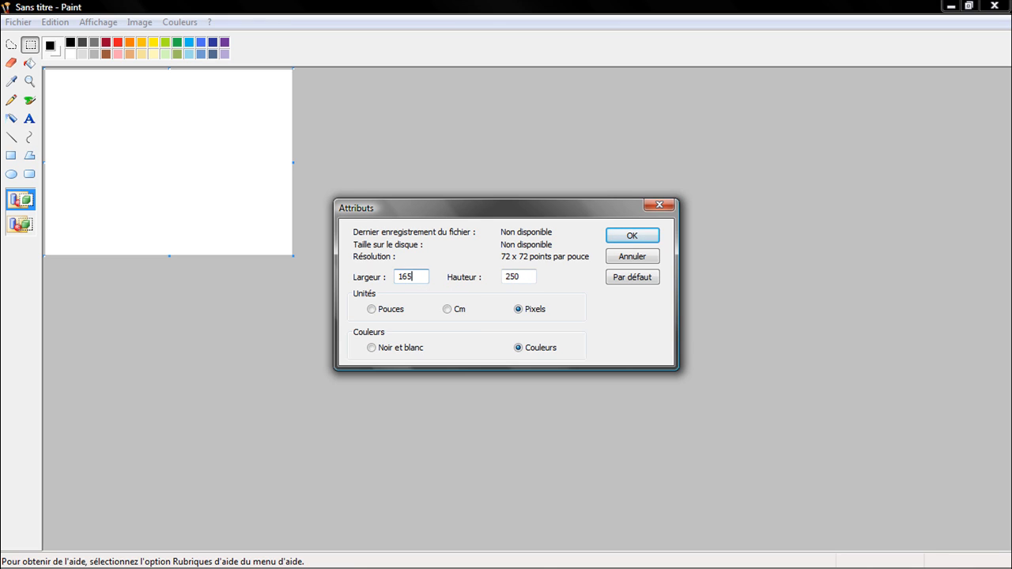
pyautogui.doubleClick(512, 276)
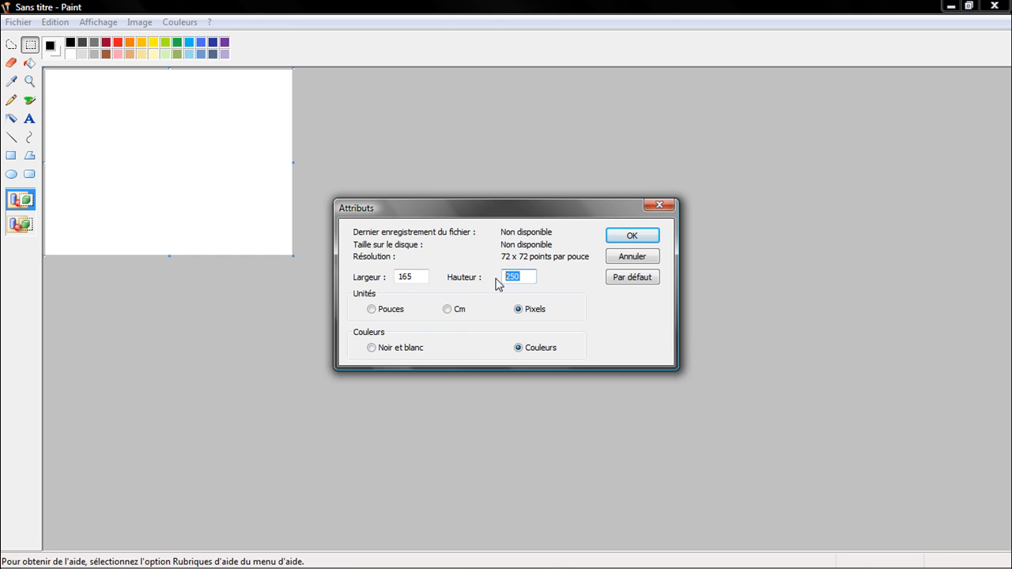
pyautogui.write('248')
pyautogui.press('Return')
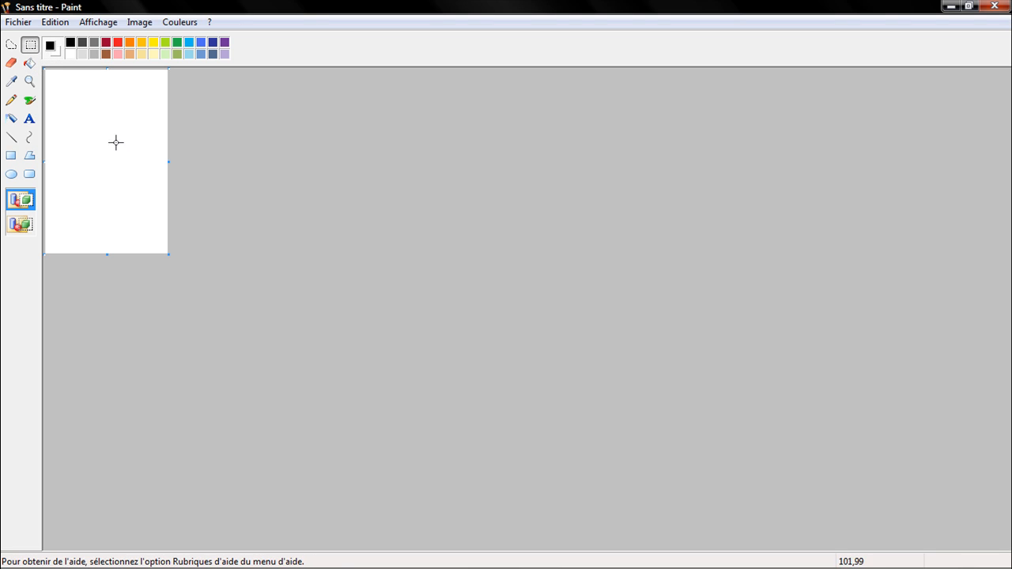
# Step: Paste the jipem2 image from file onto the blank canvas
pyautogui.moveTo(87, 117); pyautogui.dragTo(119, 199)
pyautogui.click(59, 27)
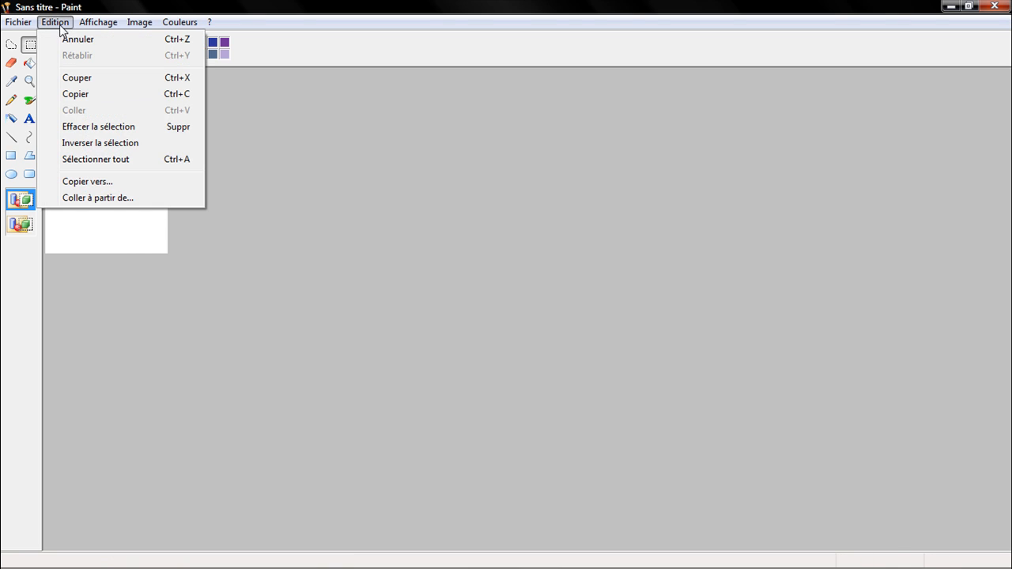
pyautogui.click(115, 200)
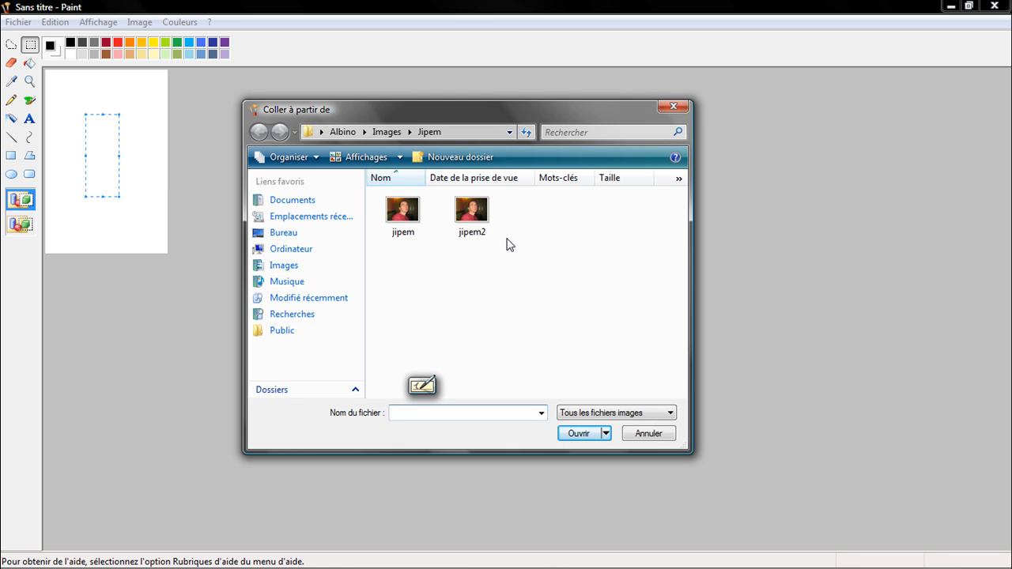
pyautogui.click(472, 211)
pyautogui.doubleClick(472, 212)
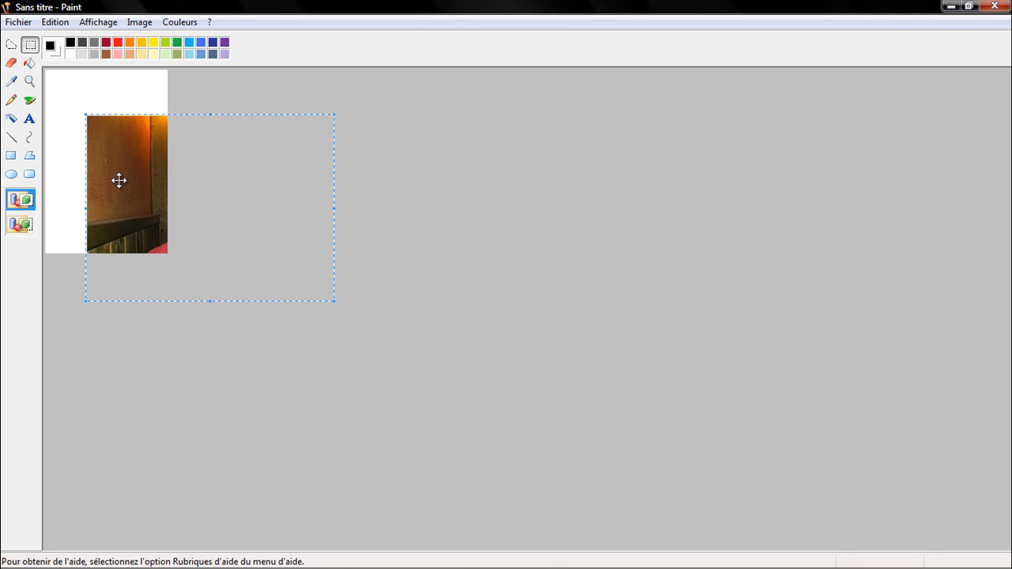
# Step: Move the pasted photo so the face is centred and the picture covers the whole canvas
pyautogui.moveTo(129, 210); pyautogui.dragTo(61, 158)
pyautogui.moveTo(147, 158); pyautogui.dragTo(108, 159)
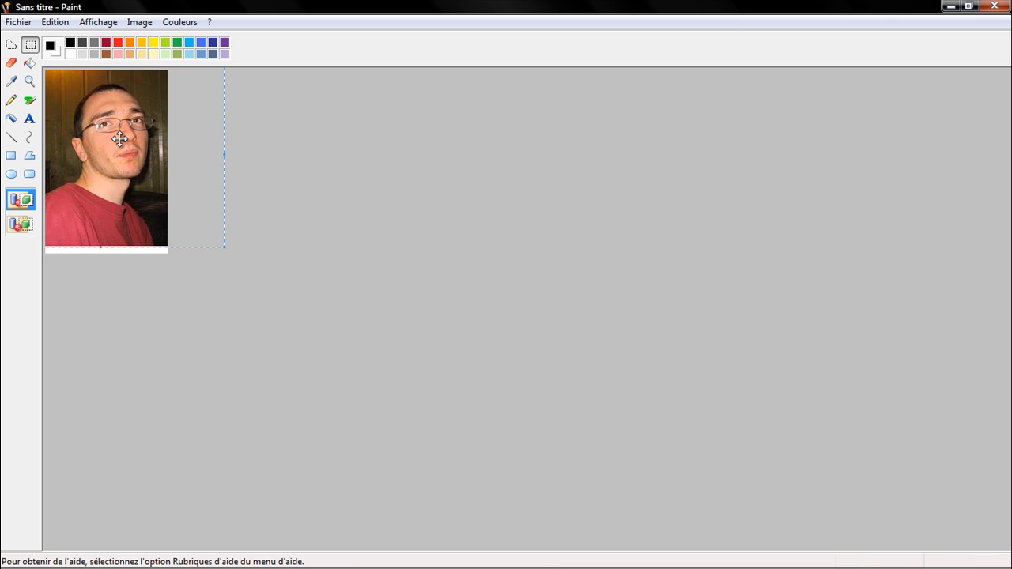
pyautogui.moveTo(114, 127); pyautogui.dragTo(114, 134)
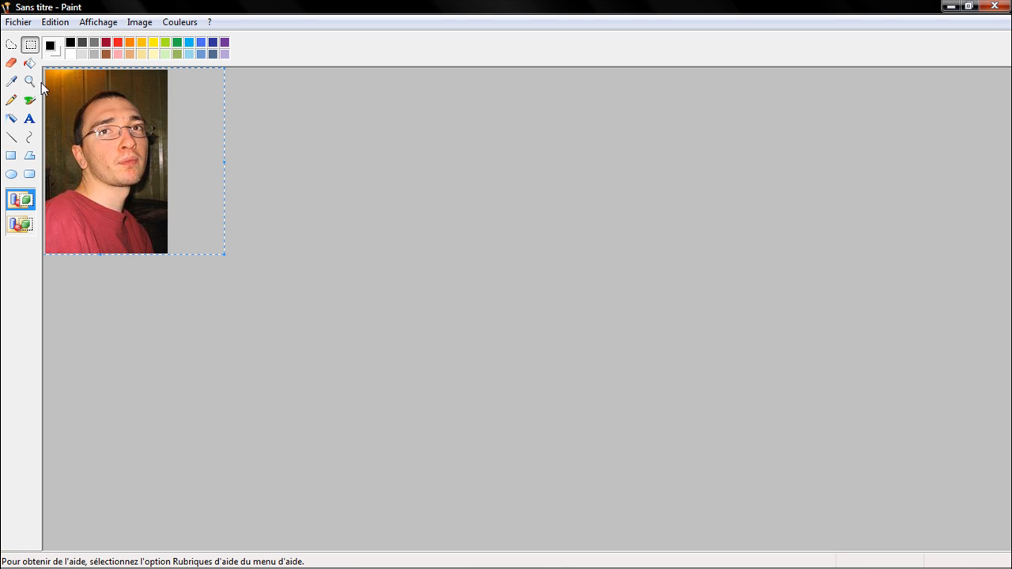
# Step: Save the framed photo as a new JPEG named jipem3 in the Jipem folder
pyautogui.click(17, 24)
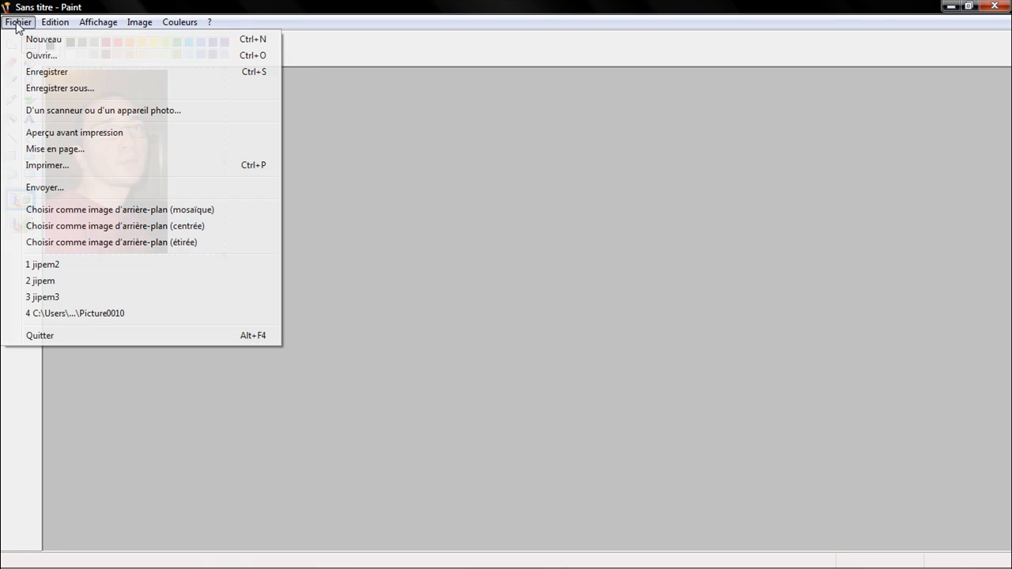
pyautogui.click(61, 89)
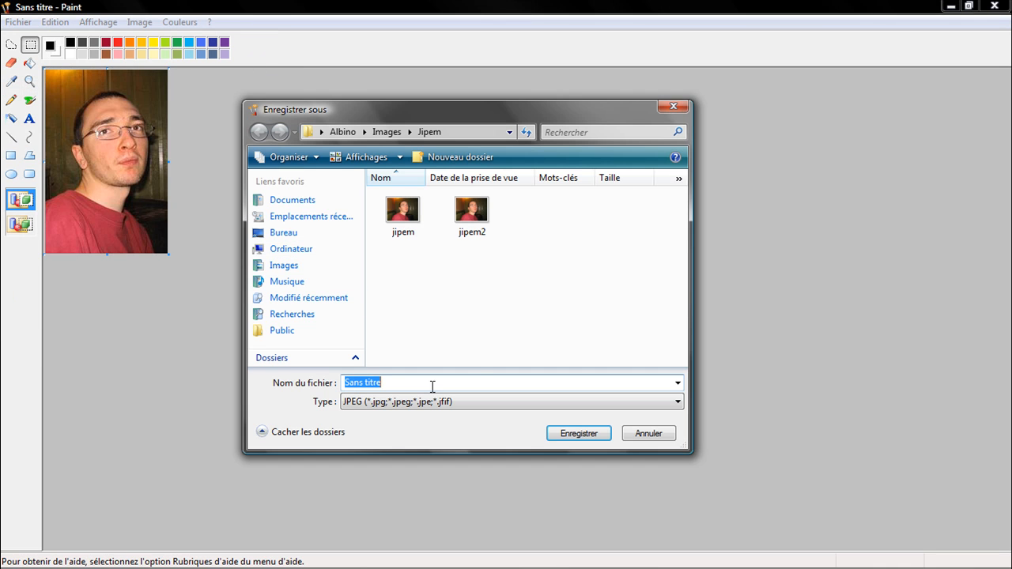
pyautogui.click(459, 213)
pyautogui.click(377, 382)
pyautogui.click(379, 383)
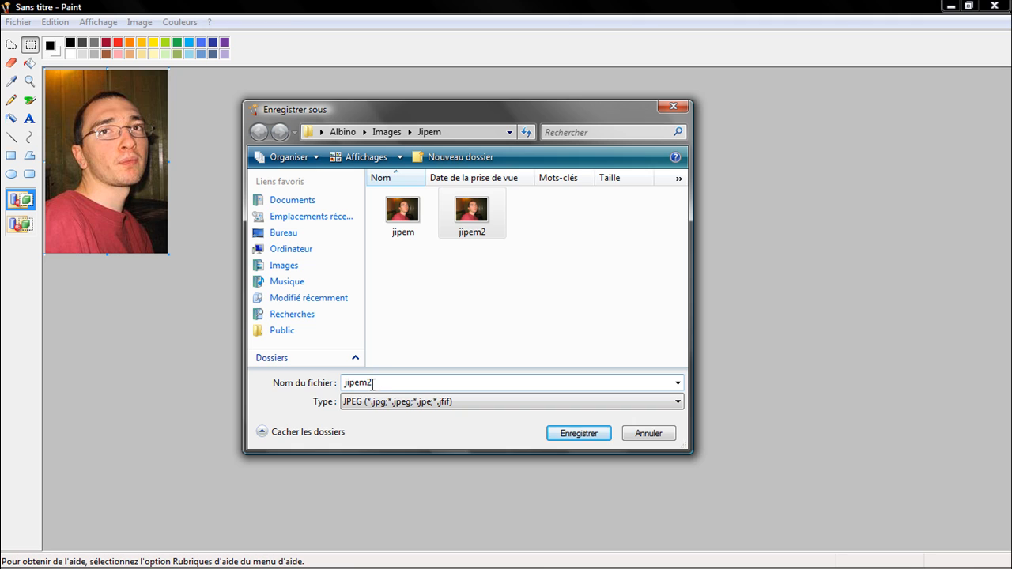
pyautogui.press('BackSpace')
pyautogui.write('3')
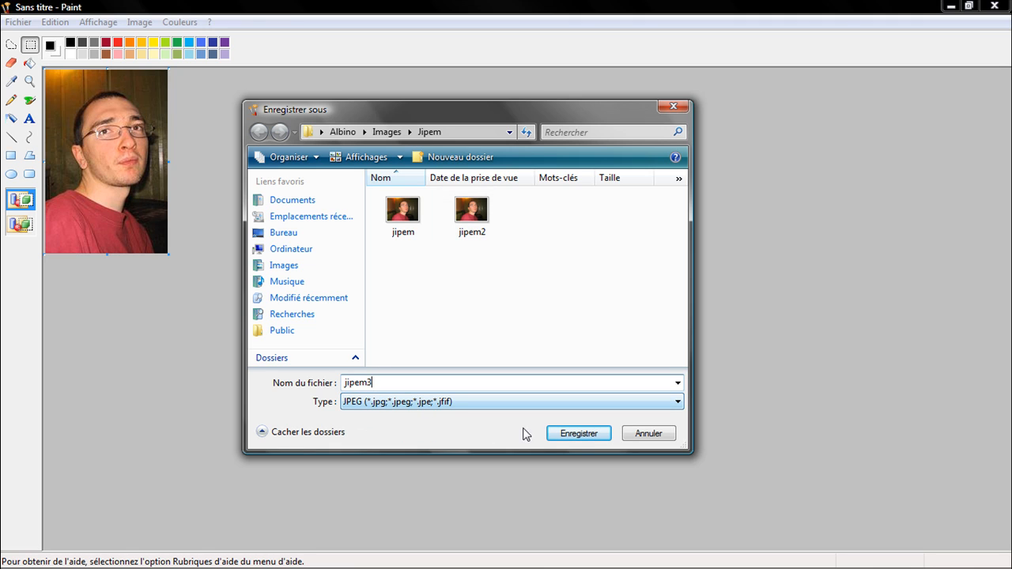
pyautogui.click(576, 434)
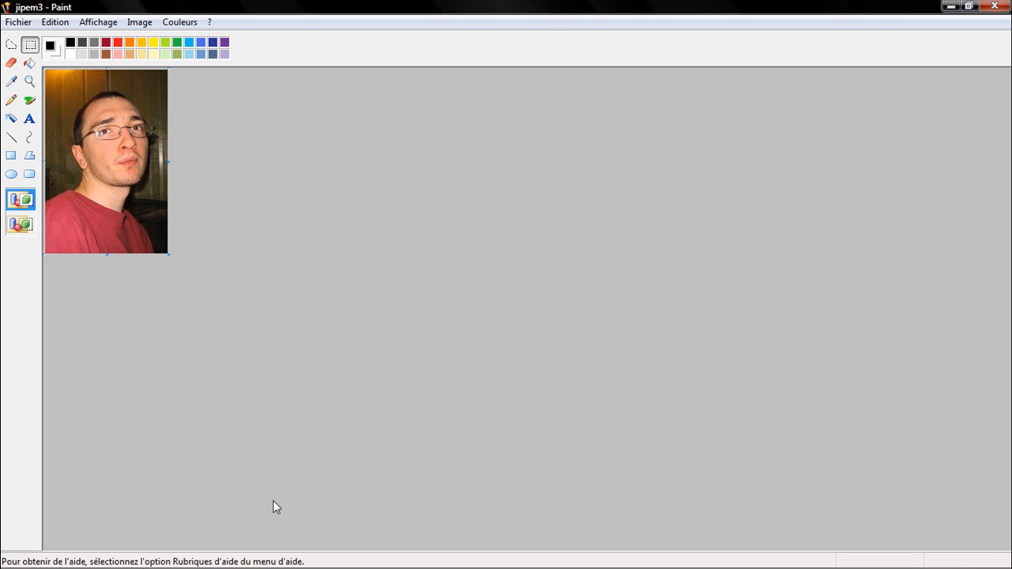
# Step: Switch to the Utopiapolis cover photo page in Firefox
pyautogui.click(111, 559)
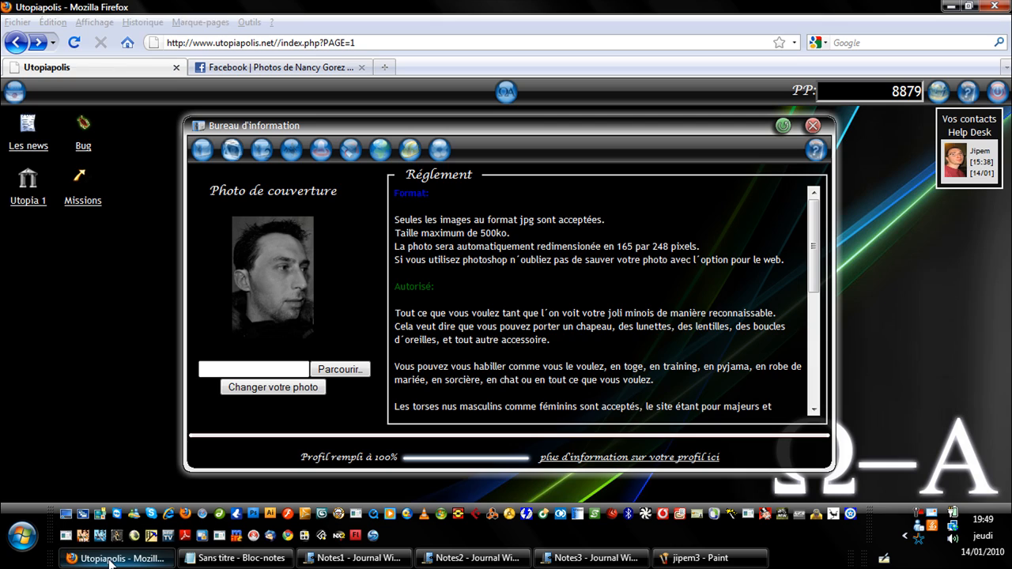